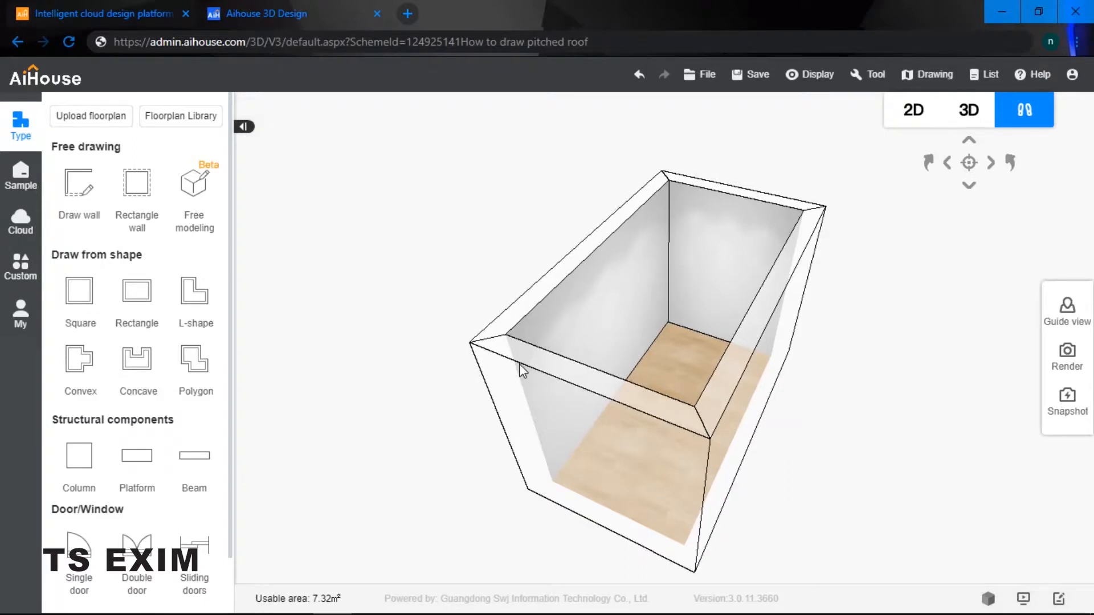
- Start free modeling for the room and draw a rectangle covering the whole open top of the walls
click(194, 196)
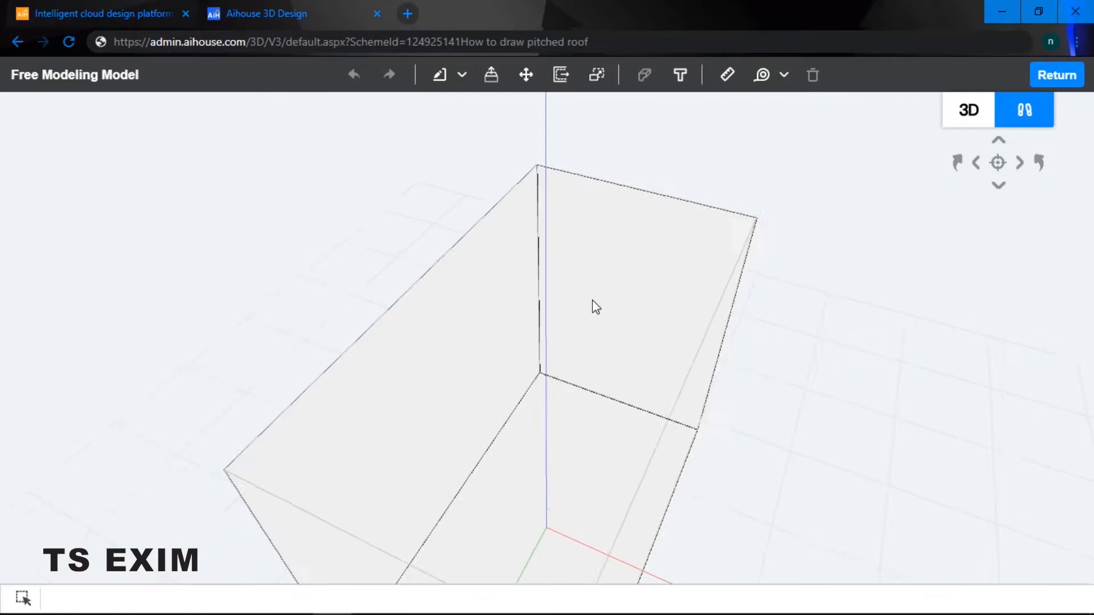
click(444, 86)
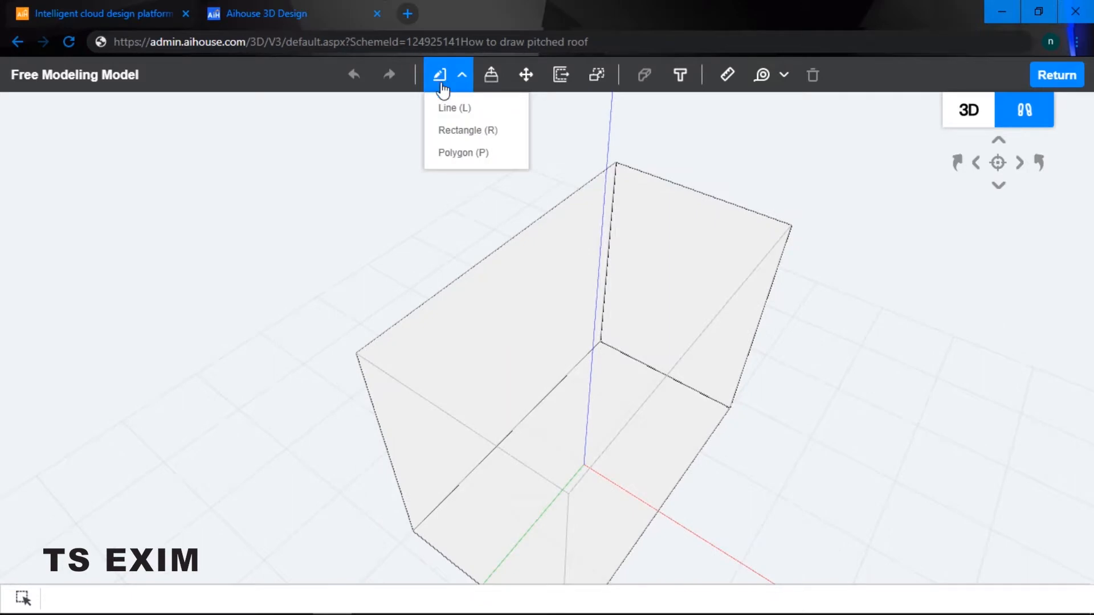
click(462, 132)
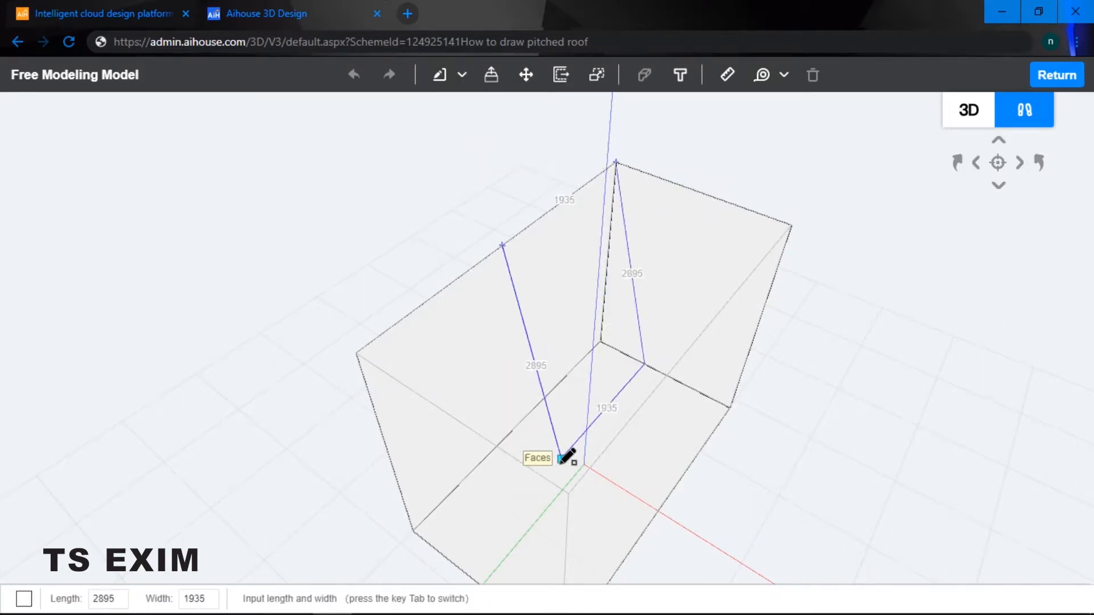
click(586, 486)
middle_drag(586, 486, 839, 410)
key(Escape)
middle_drag(767, 384, 718, 390)
- Stretch the rectangular face on top of the room upward by 600
click(492, 75)
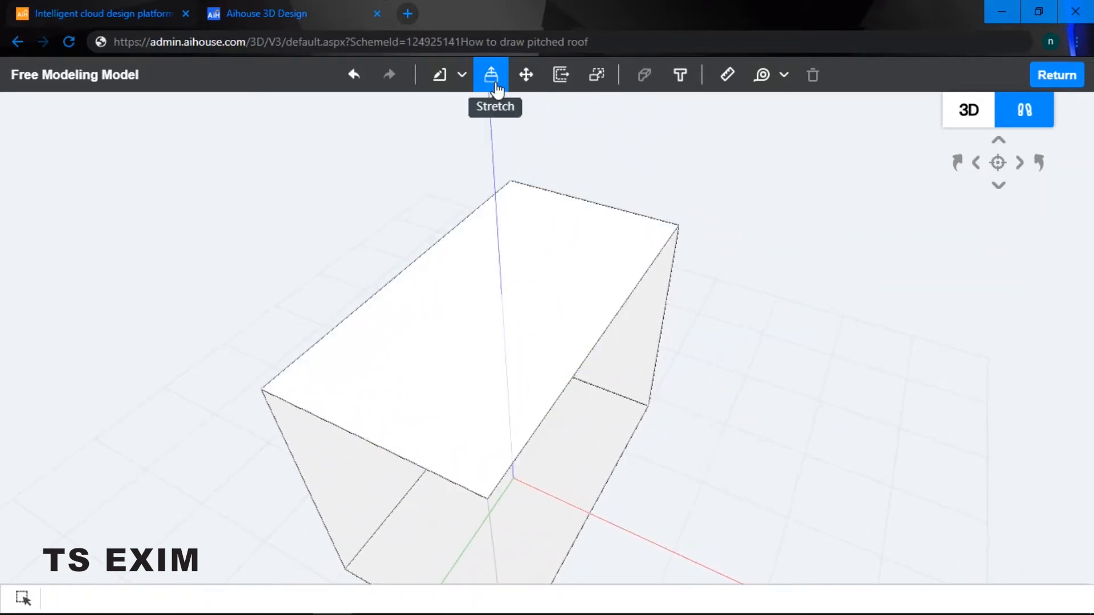
click(522, 276)
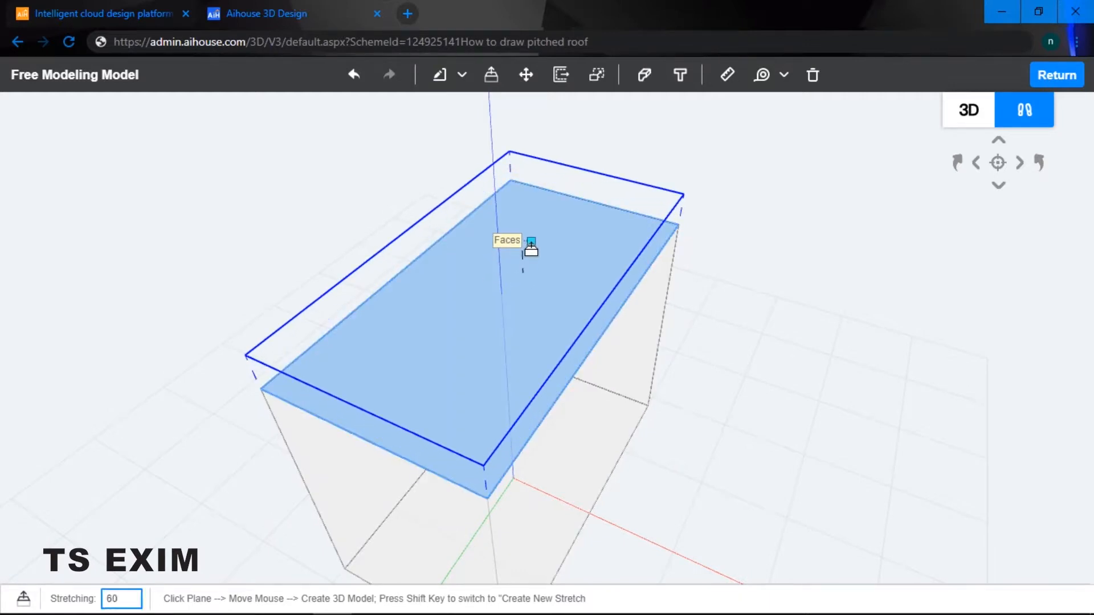
key(Return)
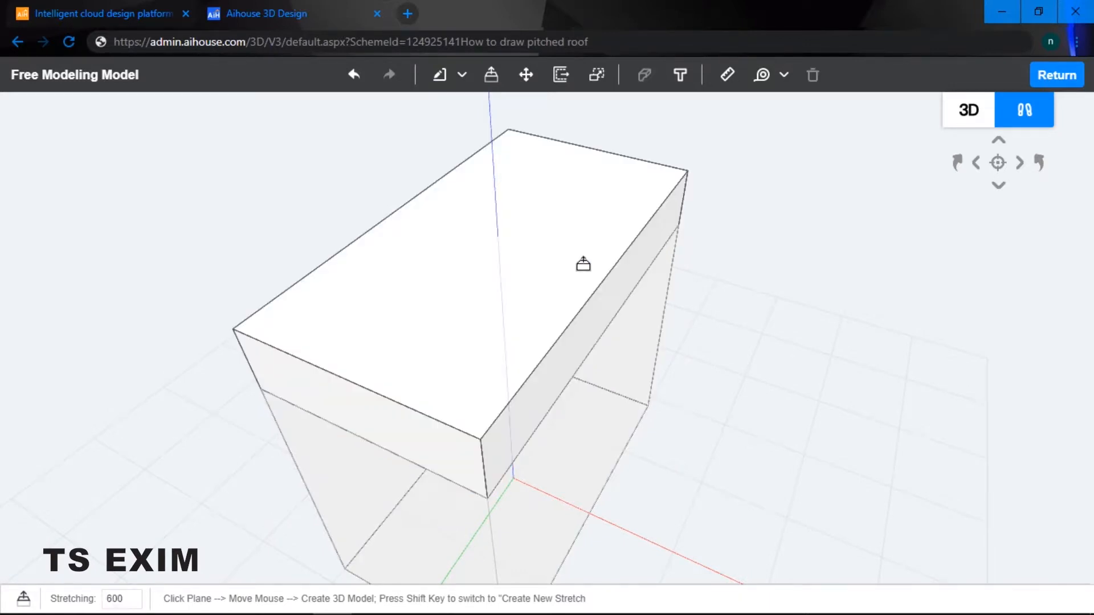
key(Escape)
middle_drag(745, 288, 707, 319)
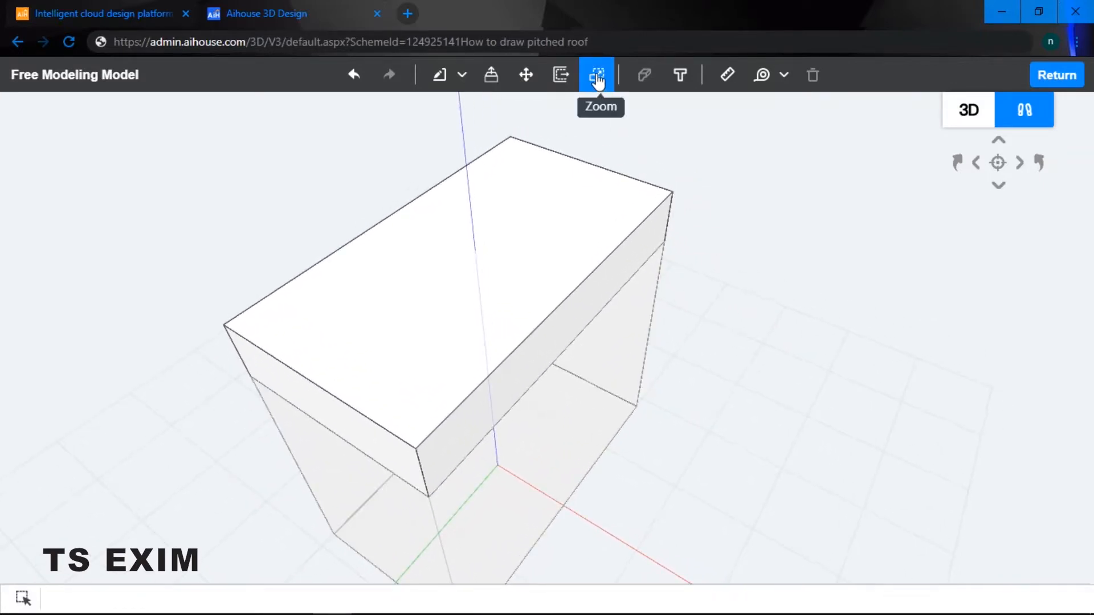
- Scale the raised block's top face inward by about 994 so it narrows to a ridge and forms a pitched roof
click(597, 79)
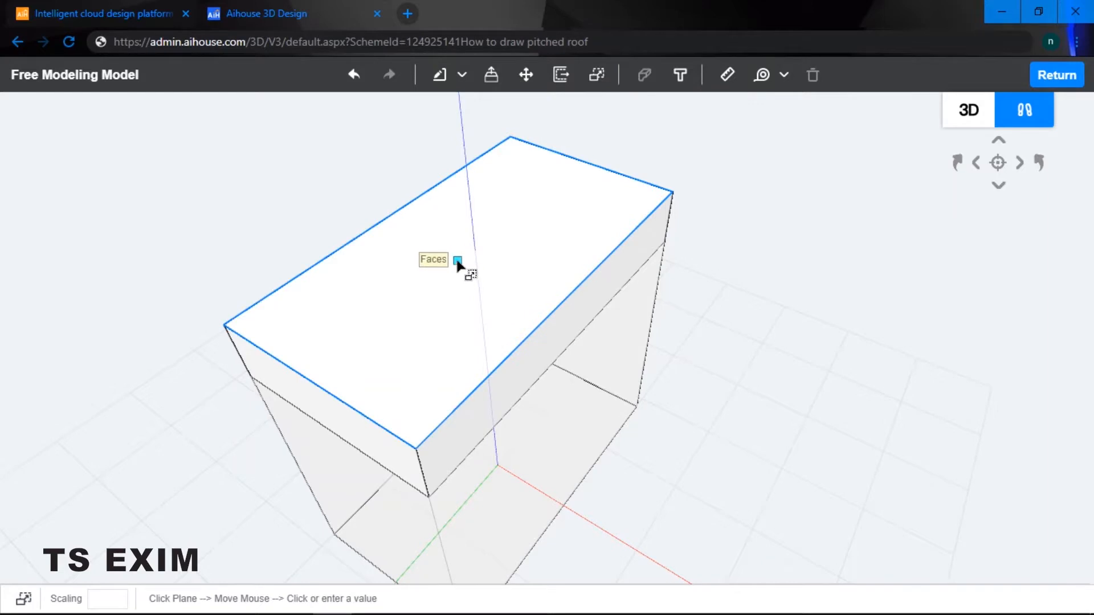
click(458, 262)
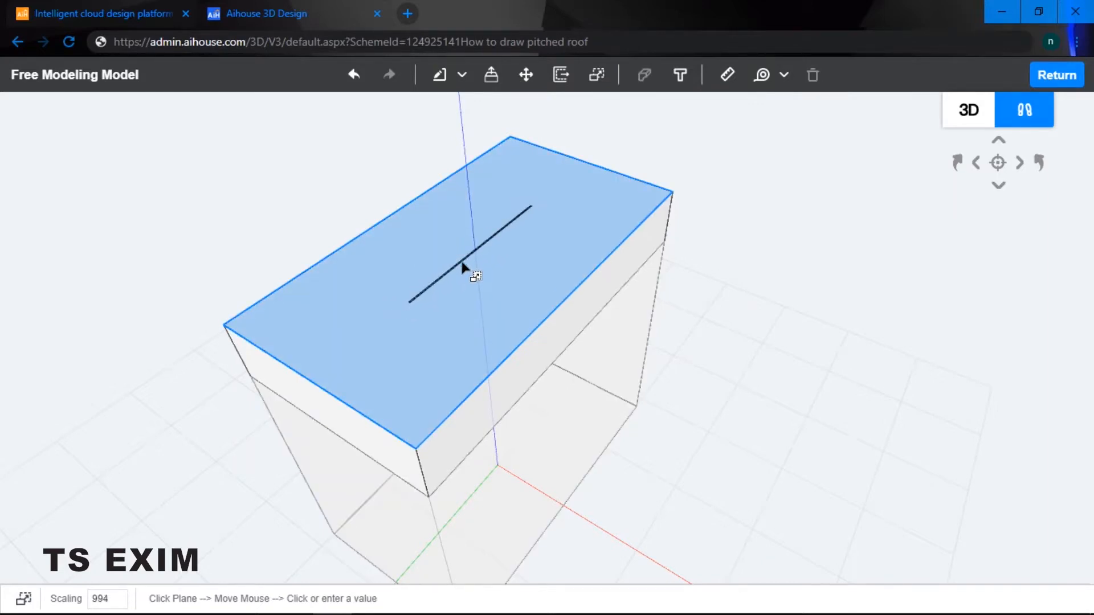
click(469, 268)
key(Escape)
middle_drag(764, 238, 686, 261)
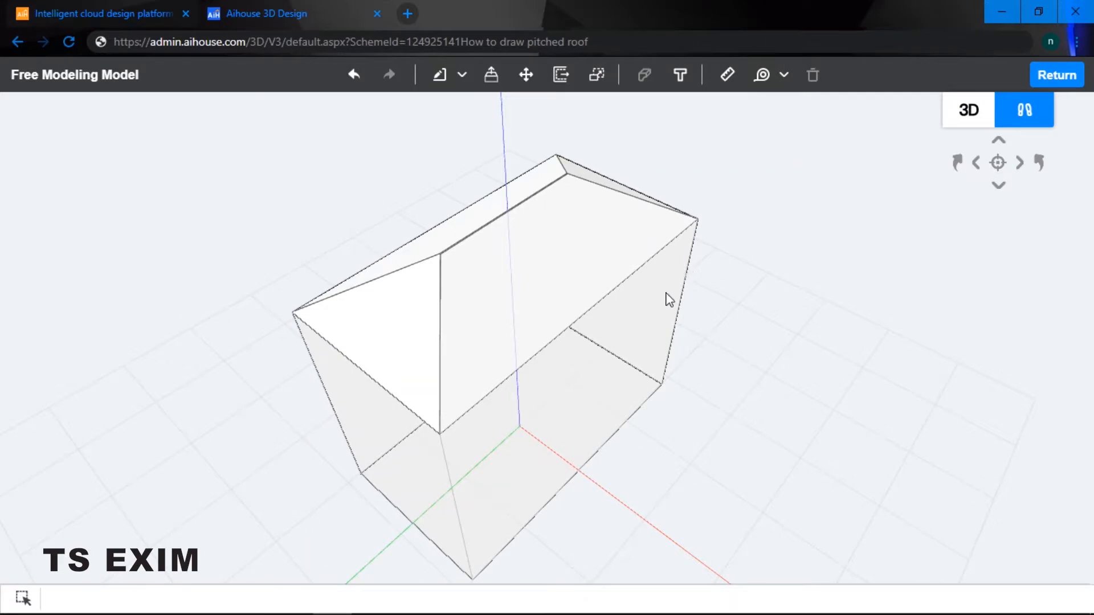
- Draw a rectangle of about 365 by 408 on the long roof slope, near its far end
drag(657, 310, 586, 296)
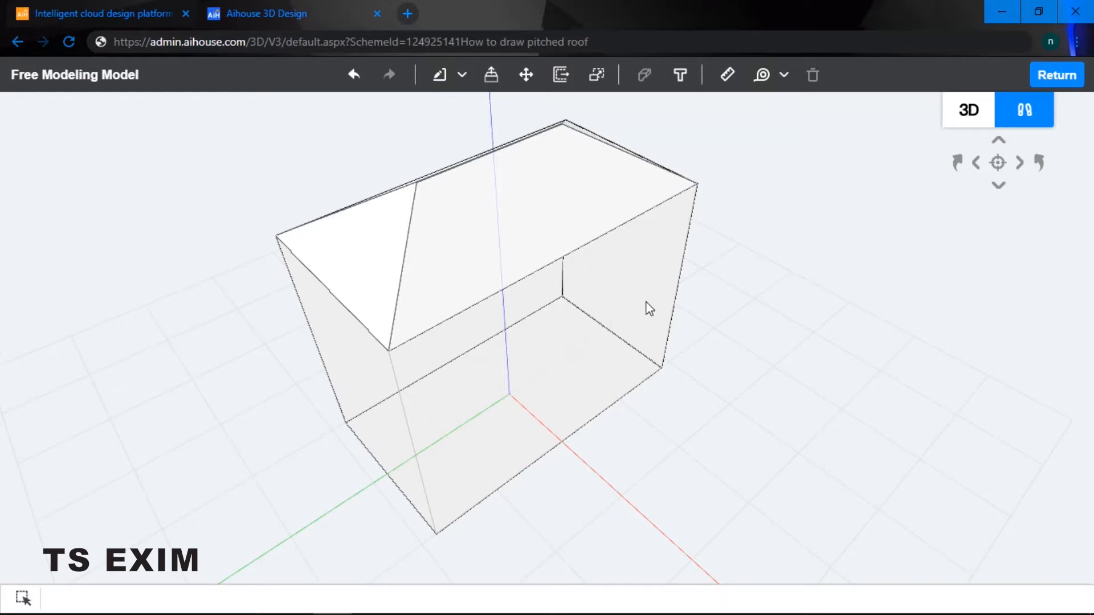
drag(643, 302, 644, 283)
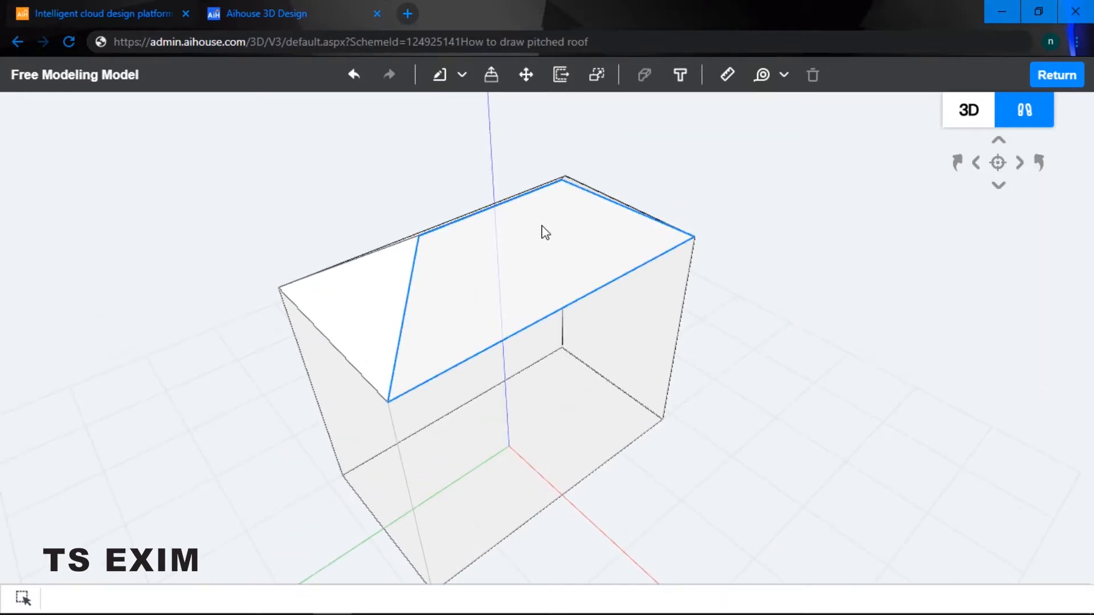
drag(635, 207, 448, 105)
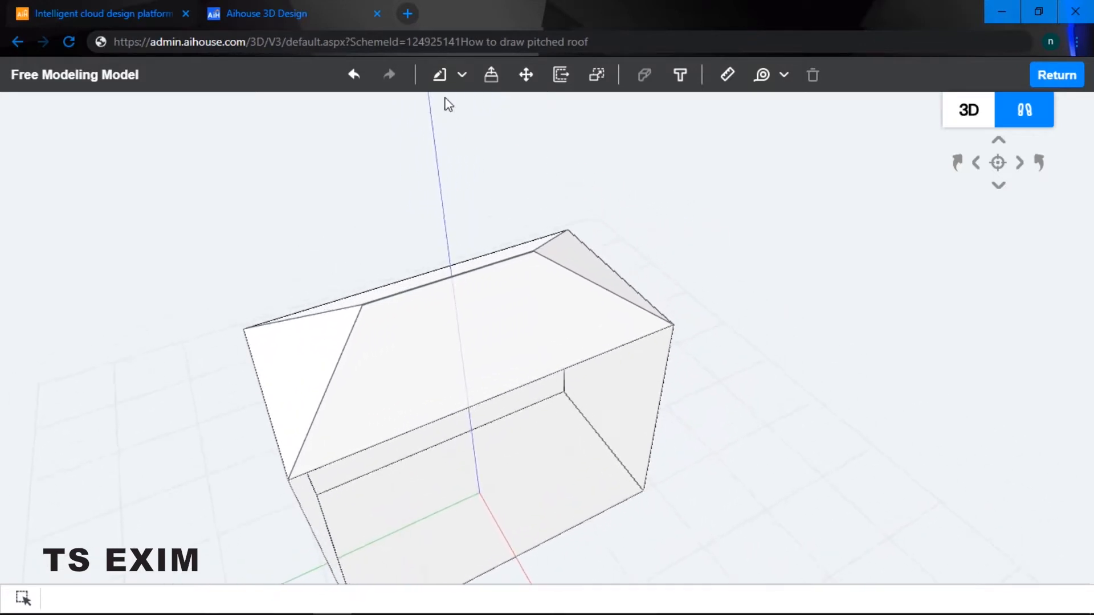
click(443, 79)
click(455, 132)
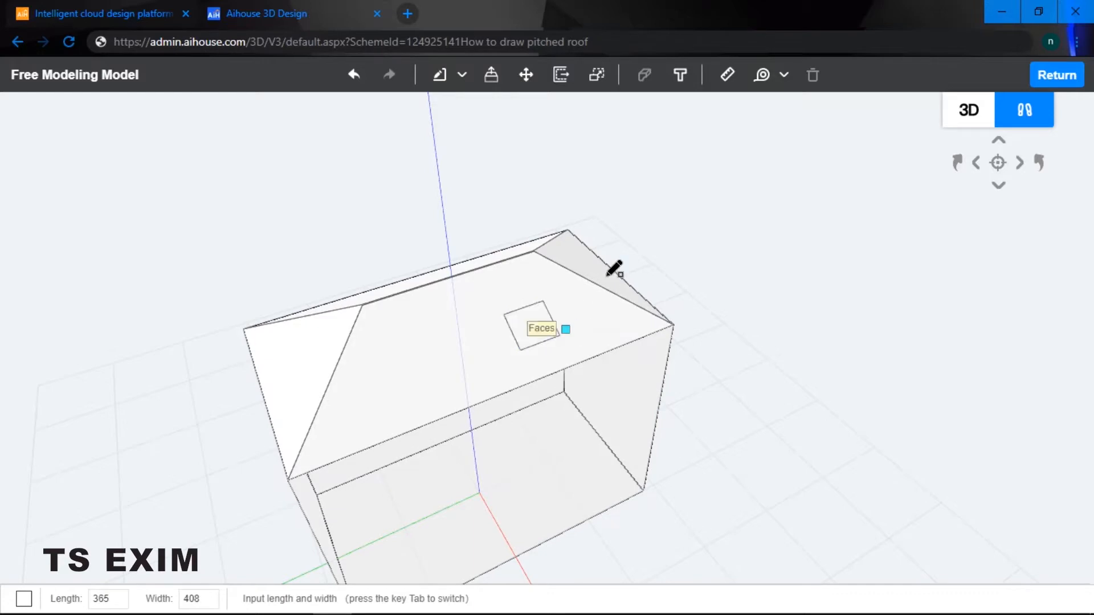
middle_drag(607, 276, 649, 281)
scroll(649, 279, up, 2)
key(Escape)
- Stretch the small rectangle on the roof slope outward by 300 to form a box
click(491, 82)
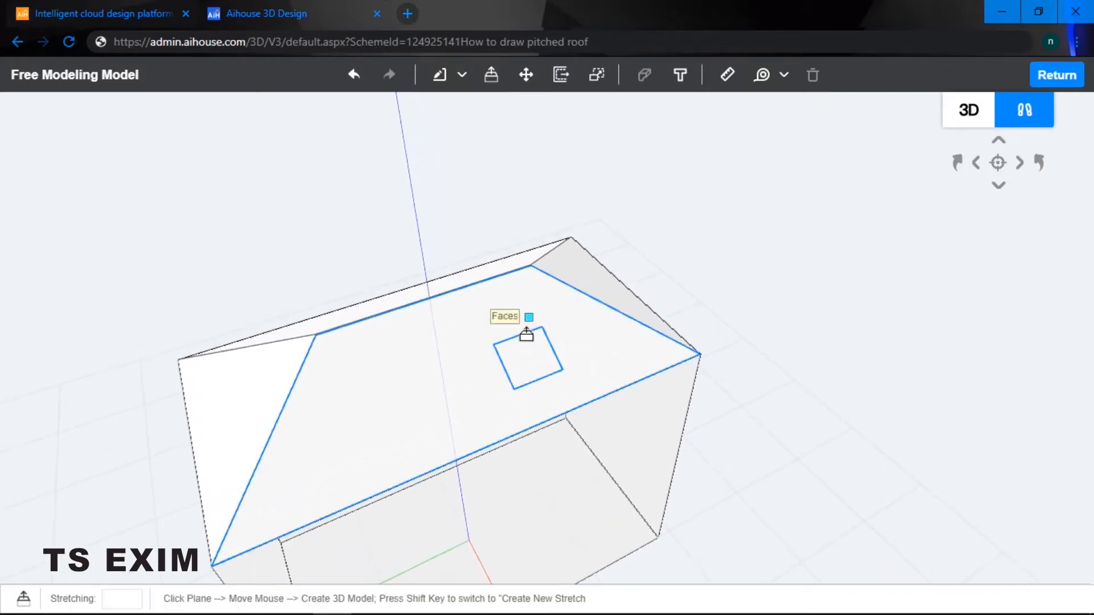
click(526, 337)
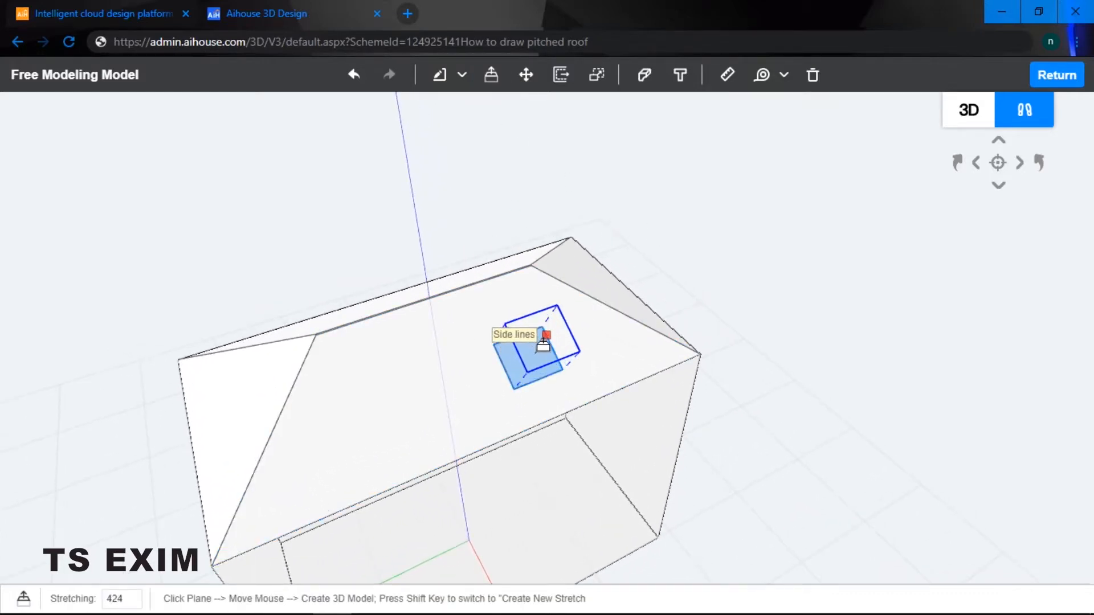
key(Return)
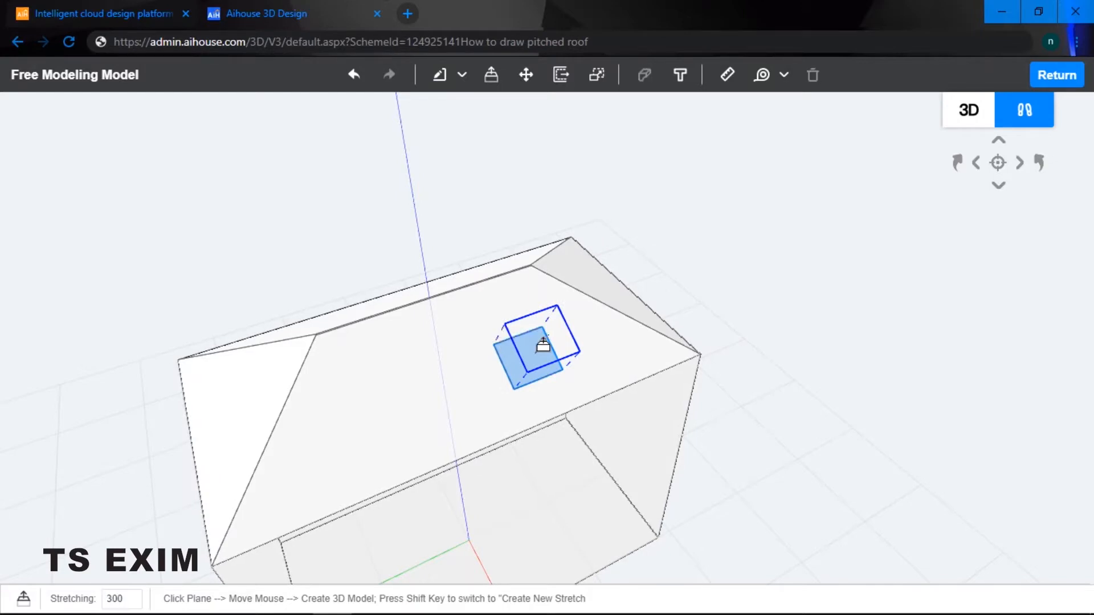
key(Escape)
middle_drag(754, 276, 468, 231)
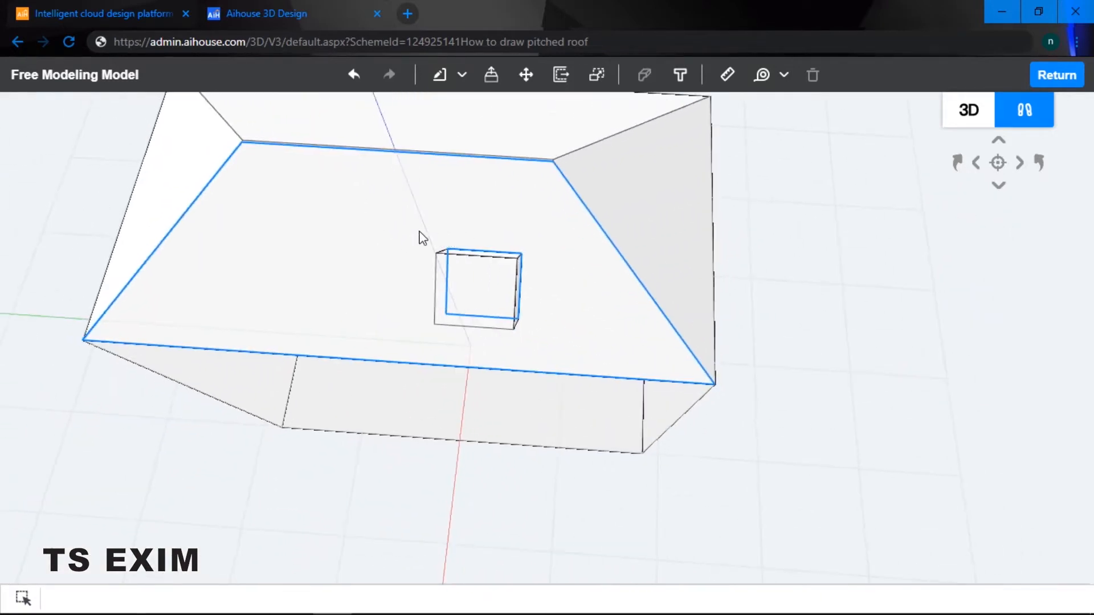
- Select all parts of the small box on the roof slope and group them
drag(396, 223, 542, 343)
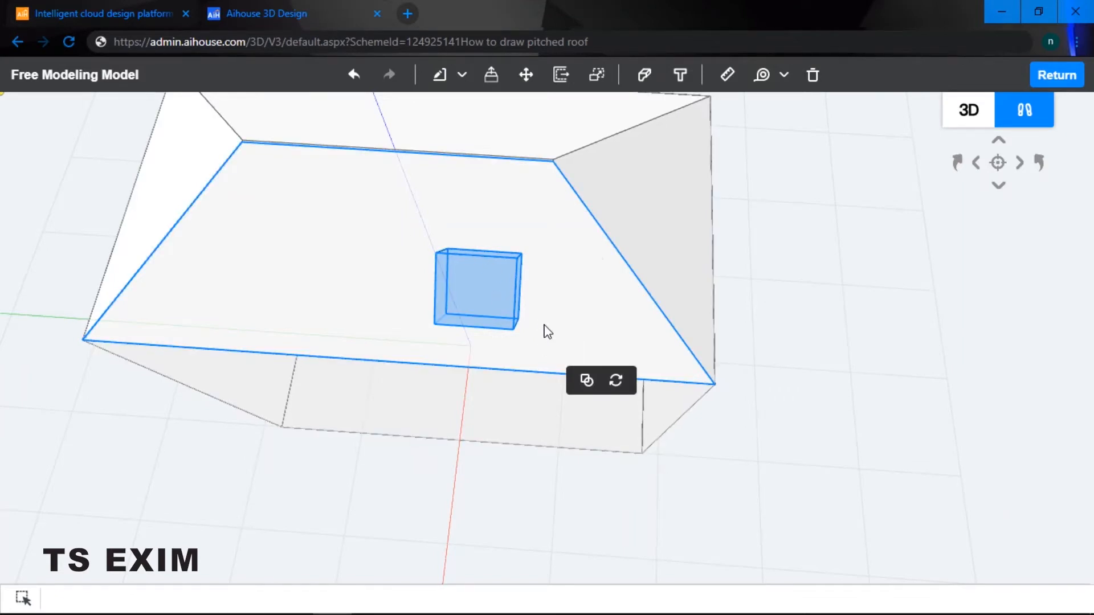
key(ctrl+g)
middle_drag(545, 324, 531, 287)
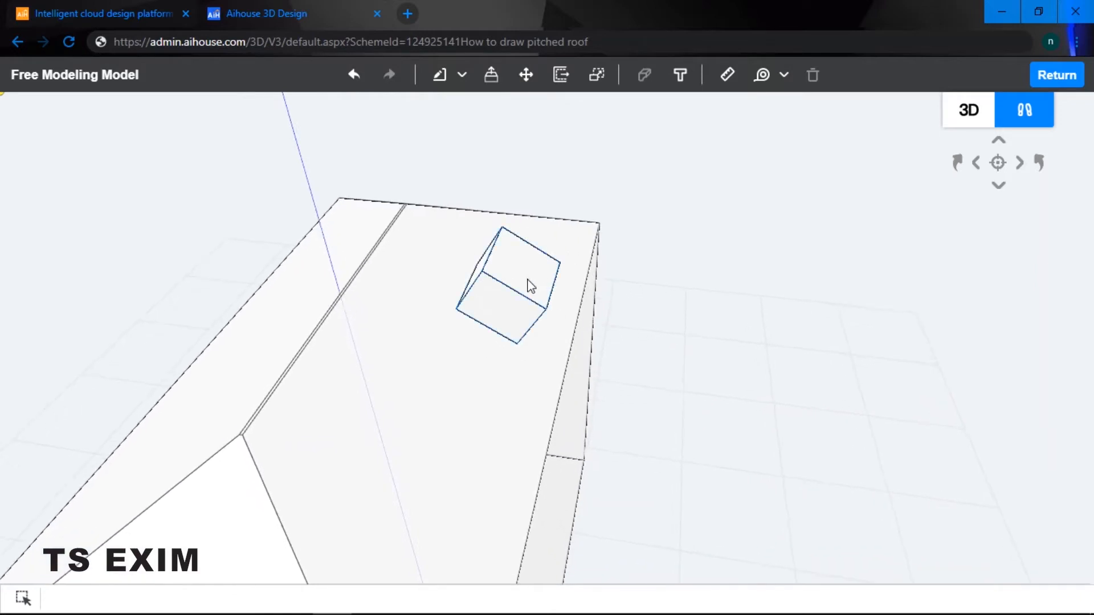
- Rotate the grouped box on the roof slope by 30 degrees so that its top is level
click(529, 283)
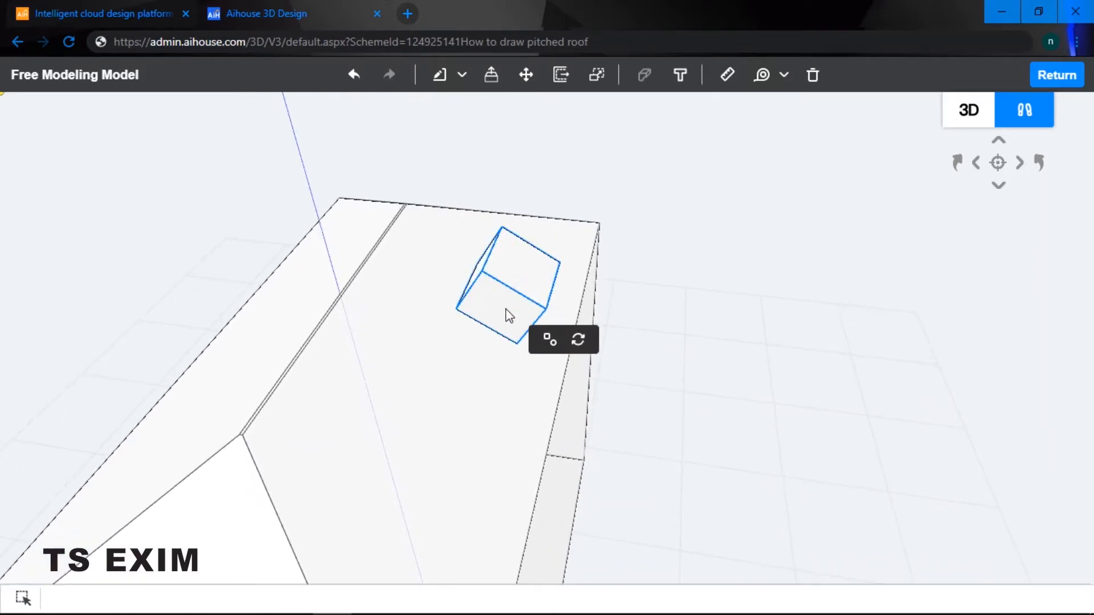
click(579, 338)
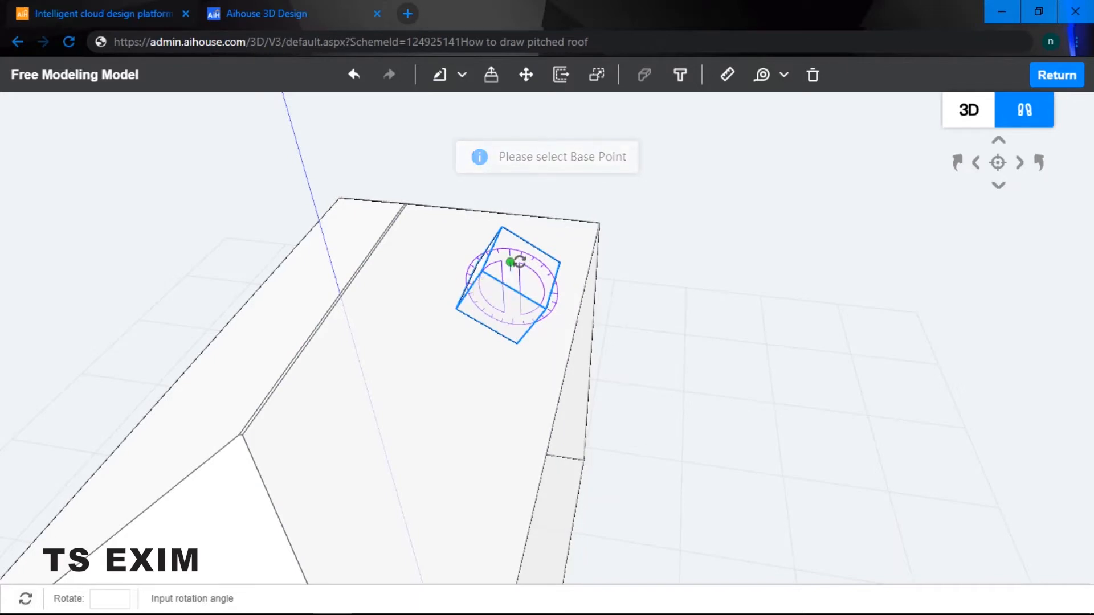
click(518, 261)
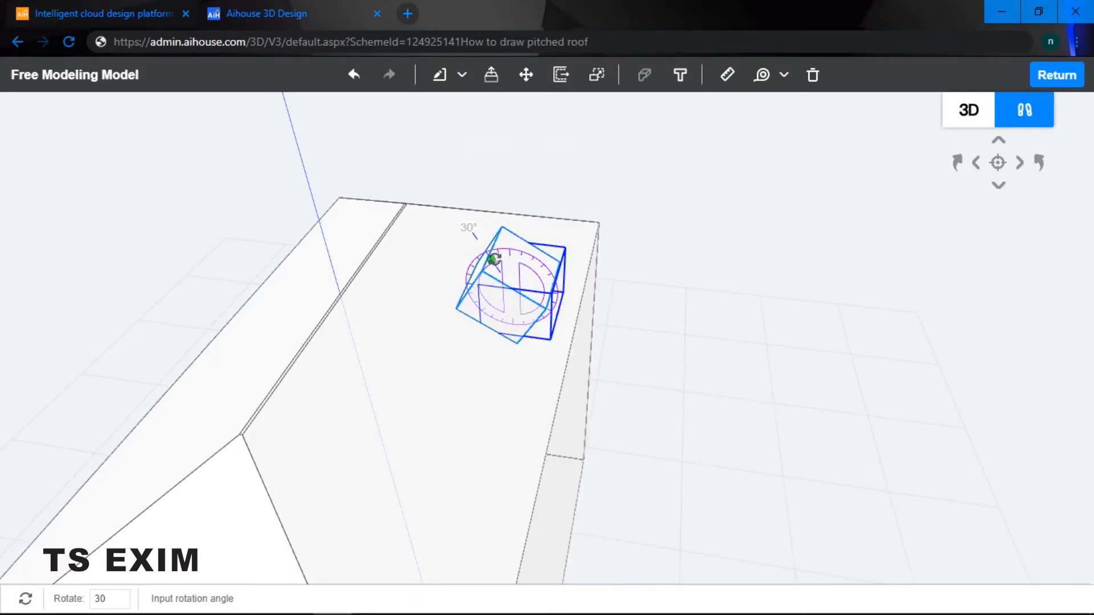
click(493, 259)
click(731, 294)
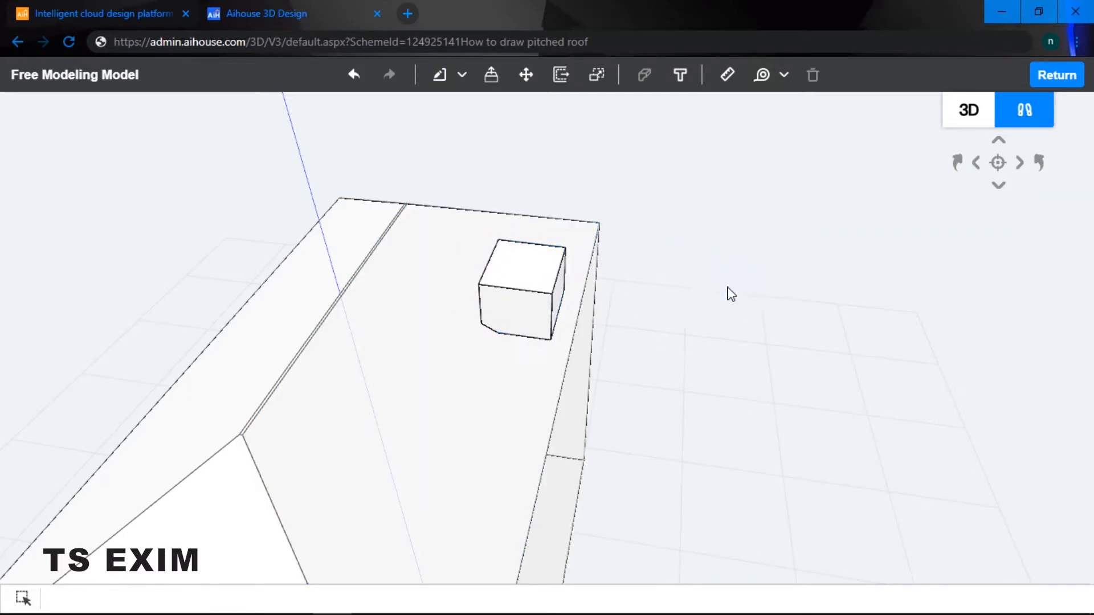
mouse_move(521, 288)
middle_down()
mouse_move(637, 282)
mouse_move(640, 258)
mouse_move(518, 290)
middle_up()
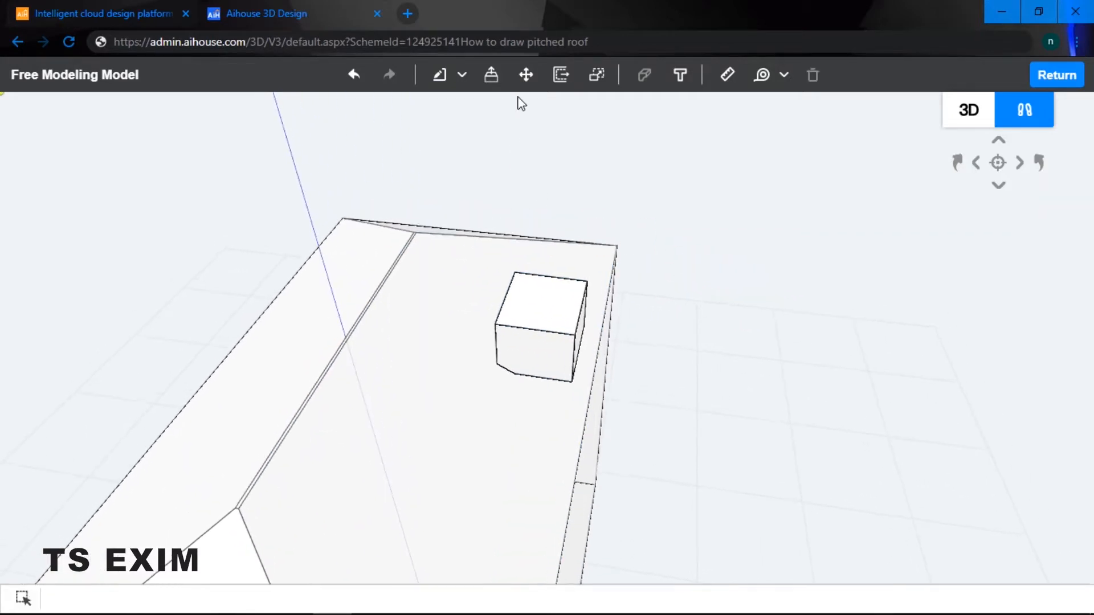
- Move the box horizontally into the roof slope toward the ridge in increments of about 138, 55, 31 and 47, then dismiss the Move help
click(535, 84)
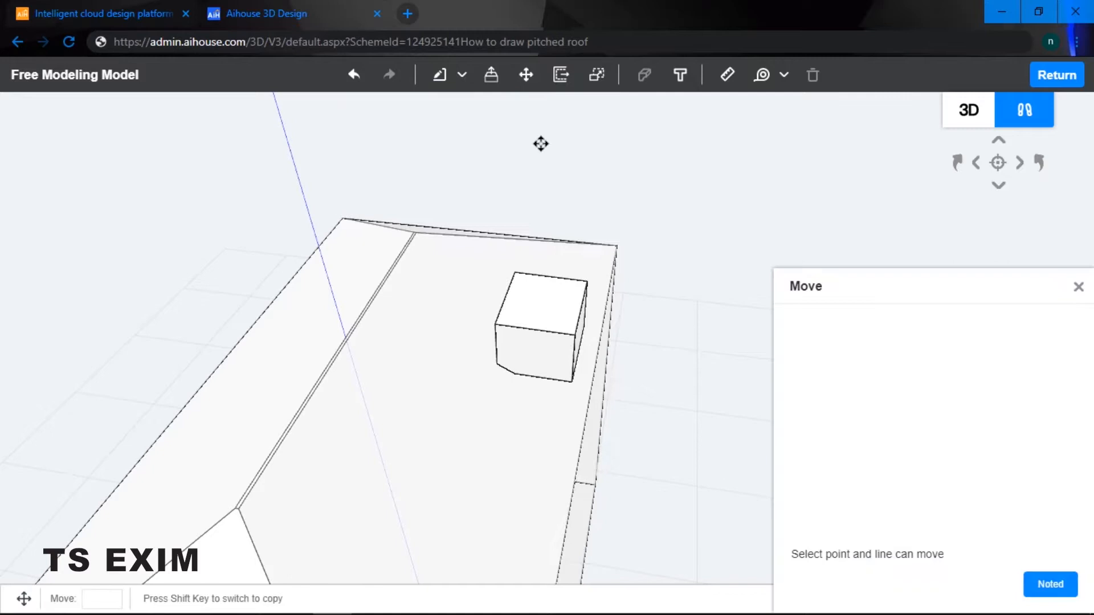
click(540, 308)
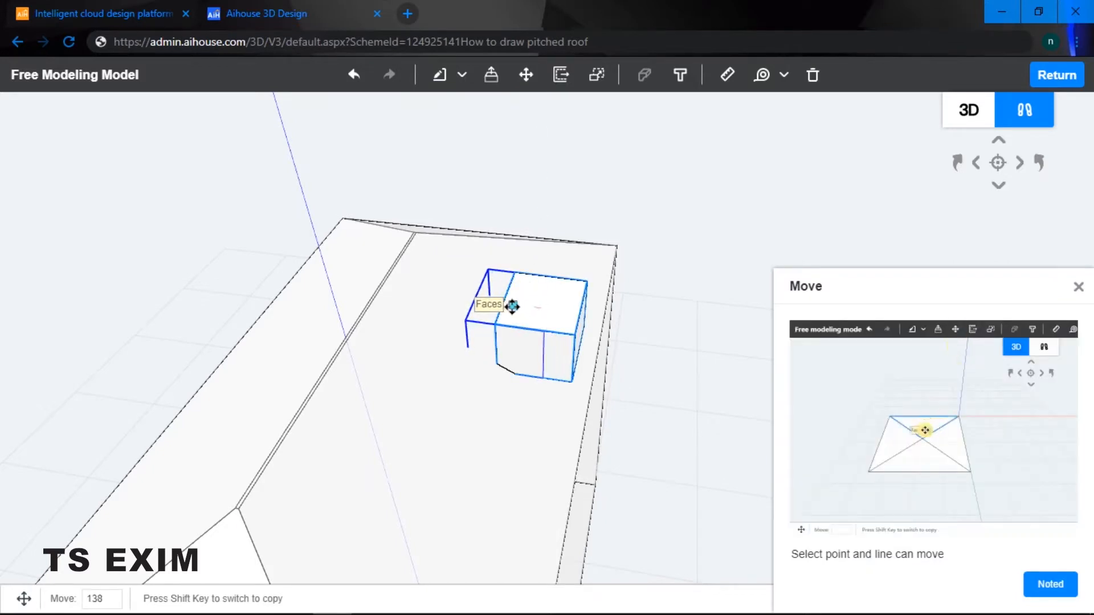
click(512, 306)
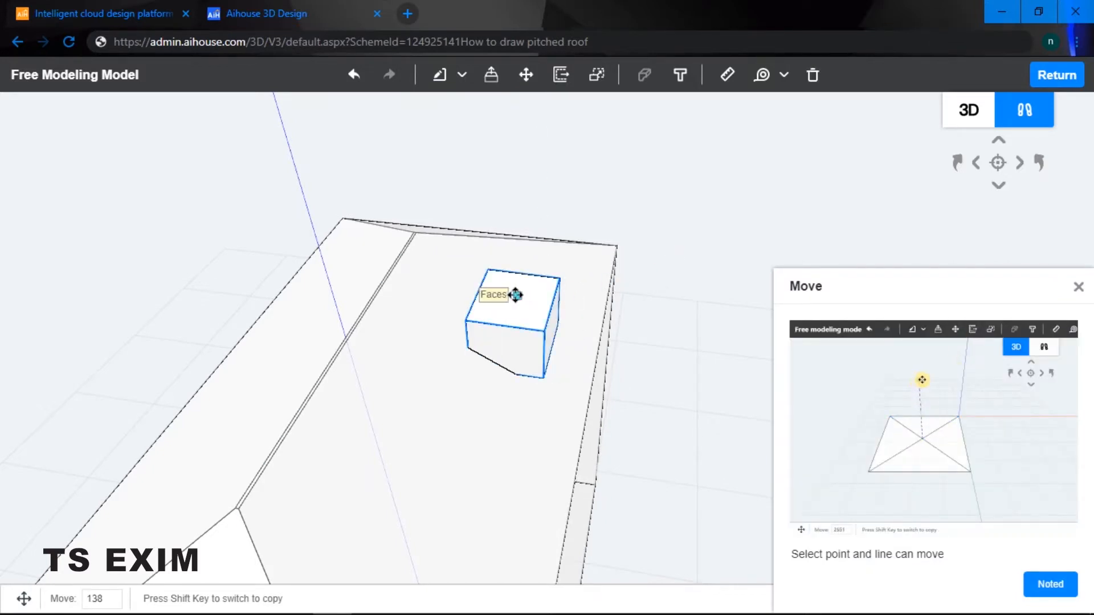
click(515, 295)
click(505, 295)
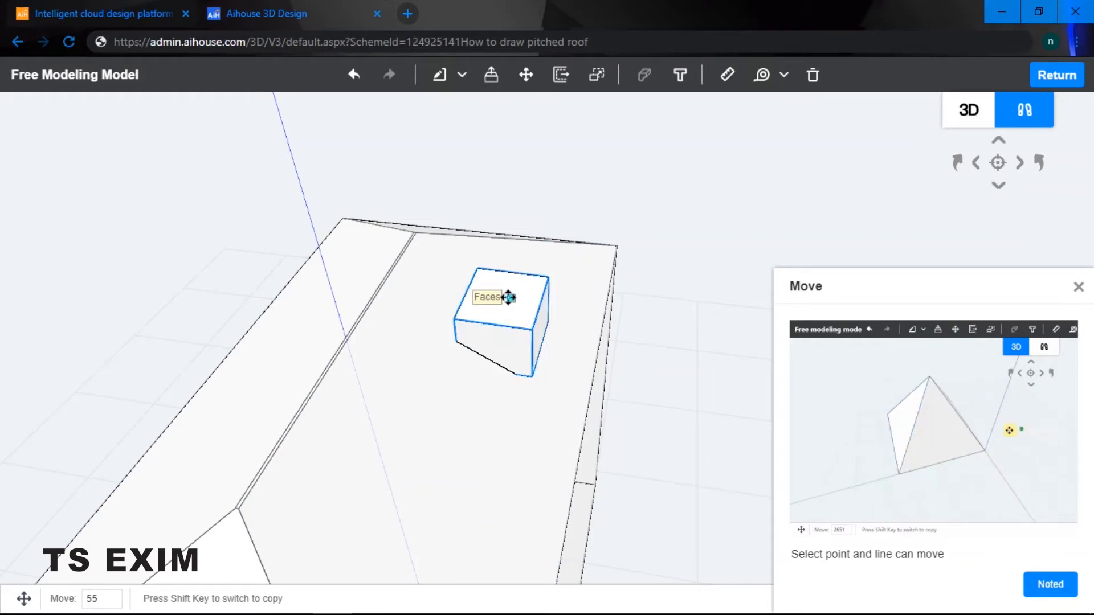
click(509, 298)
click(504, 298)
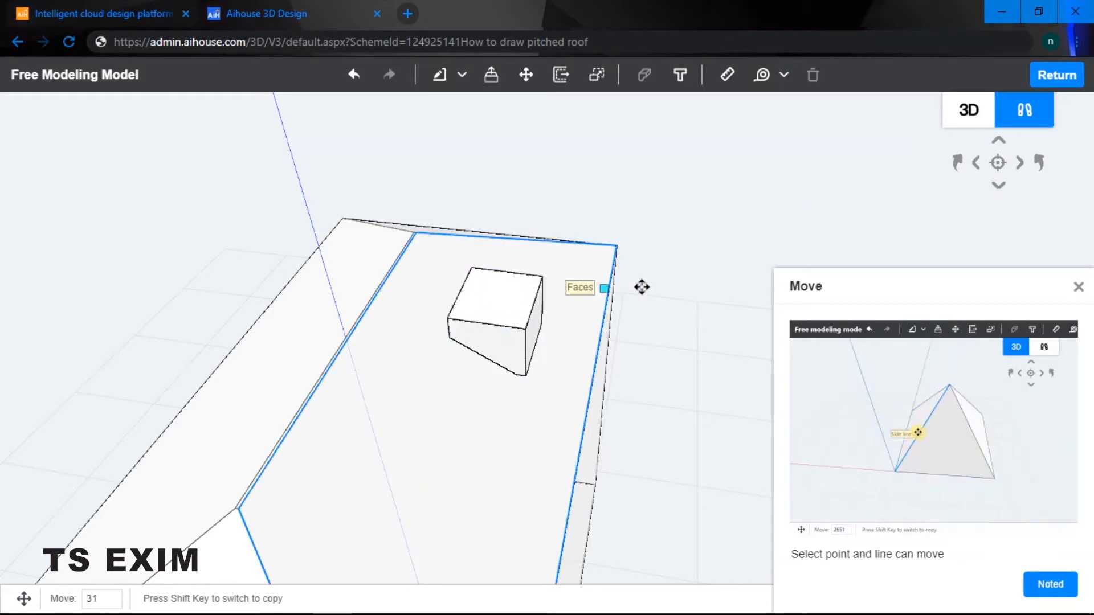
click(513, 292)
click(505, 295)
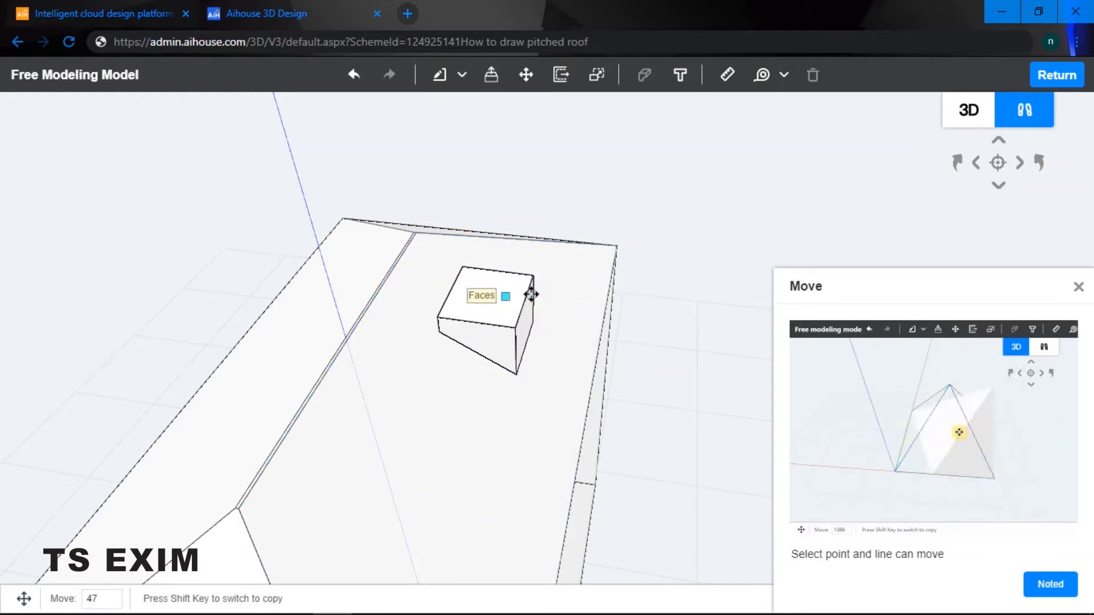
right_drag(706, 262, 998, 270)
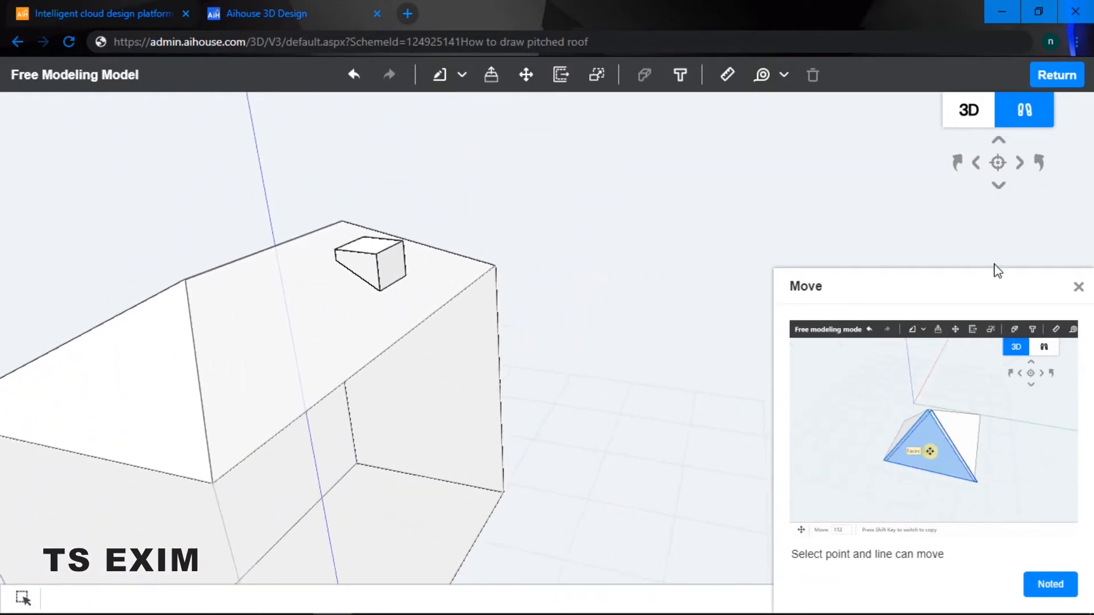
click(1077, 287)
right_drag(720, 296, 788, 296)
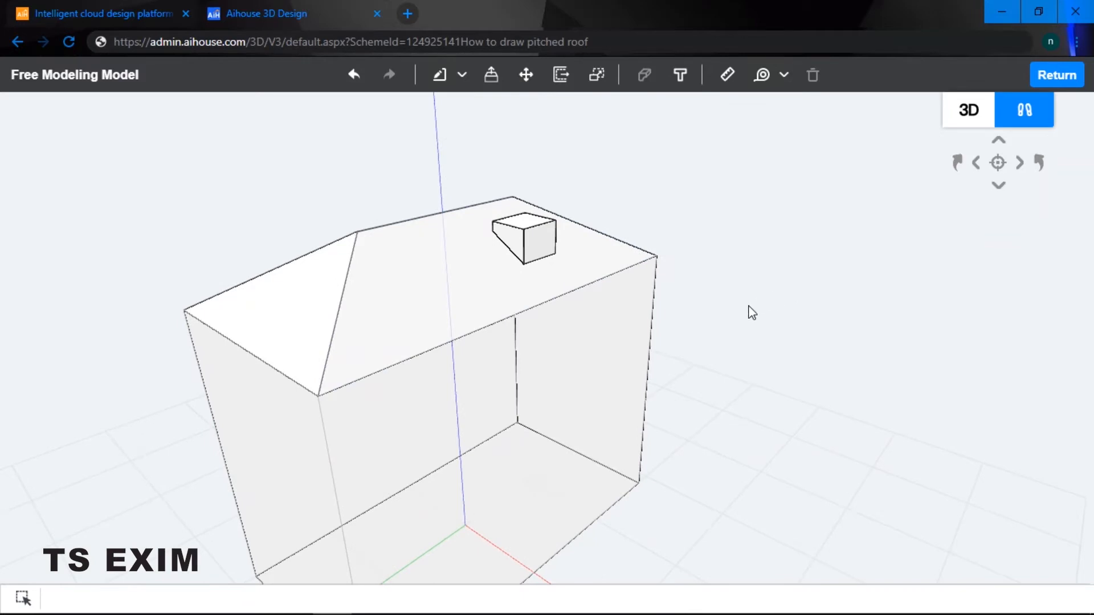
right_drag(782, 353, 468, 234)
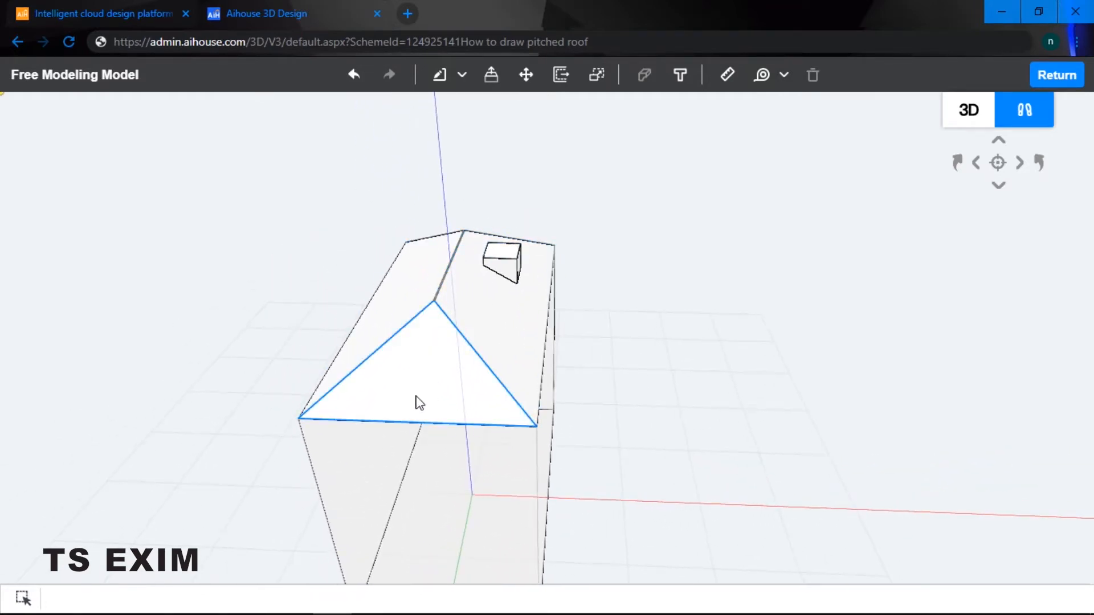
right_drag(556, 283, 608, 383)
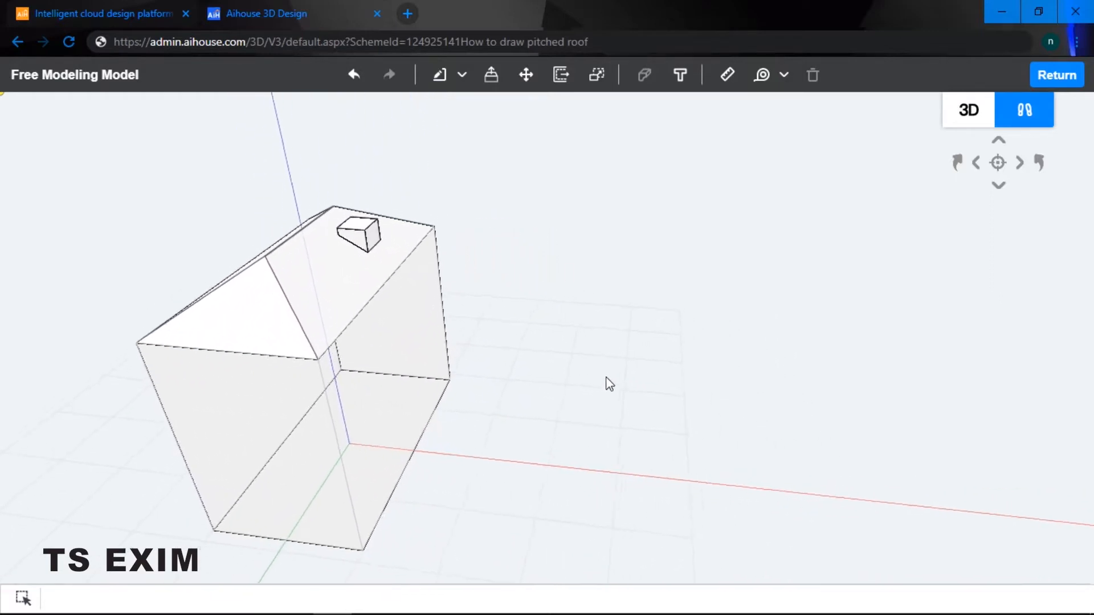
- Draw a rectangle 6000 long and 4000 wide on the ground plane beside the house
click(444, 86)
click(459, 130)
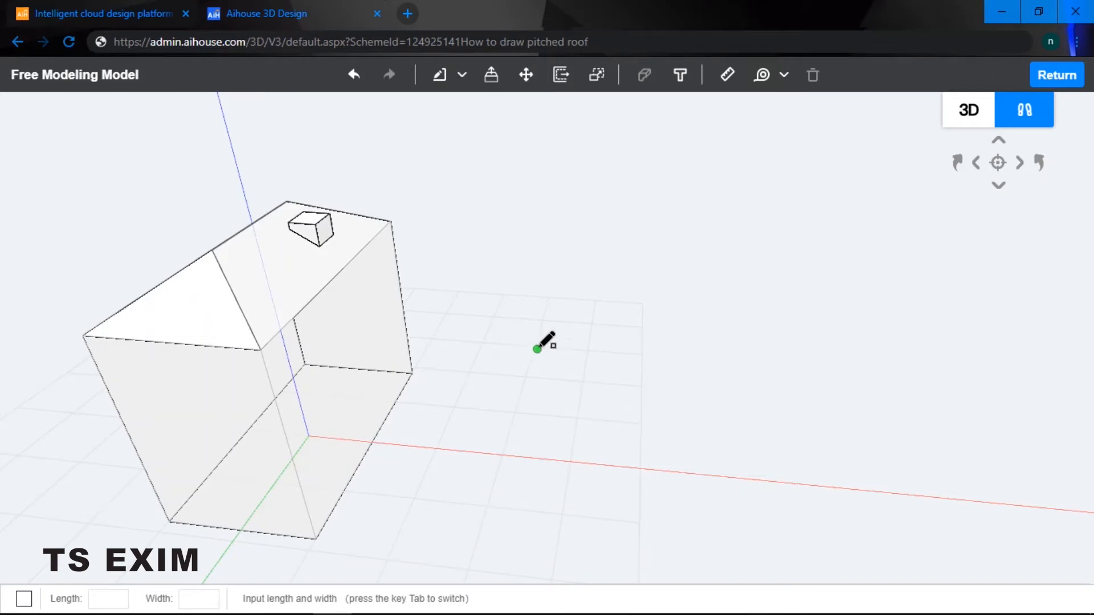
click(549, 350)
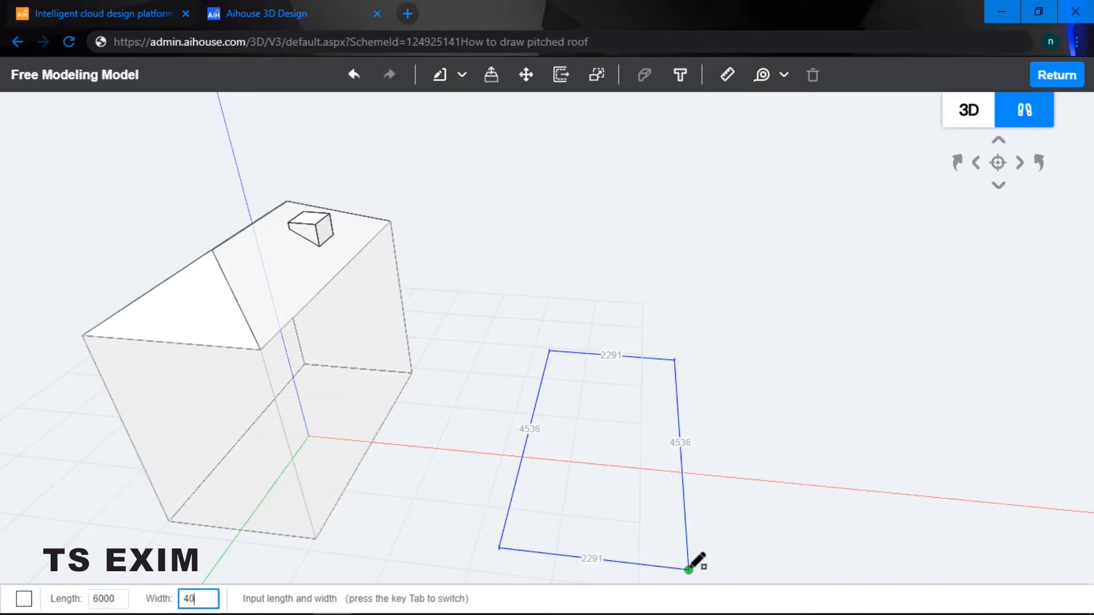
key(Return)
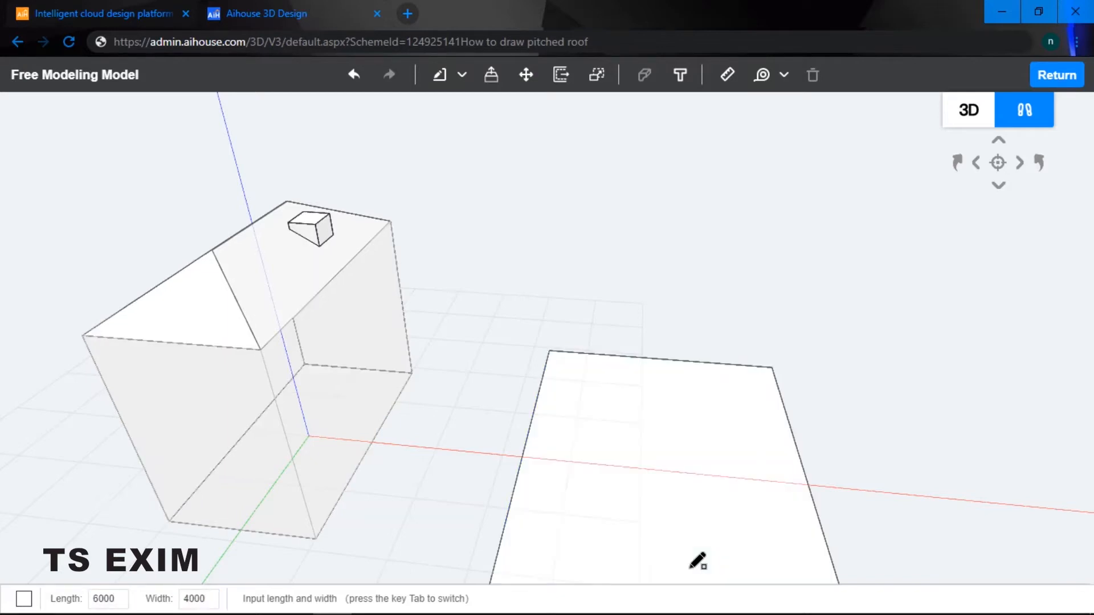
scroll(811, 503, down, 3)
middle_drag(811, 480, 773, 467)
key(Escape)
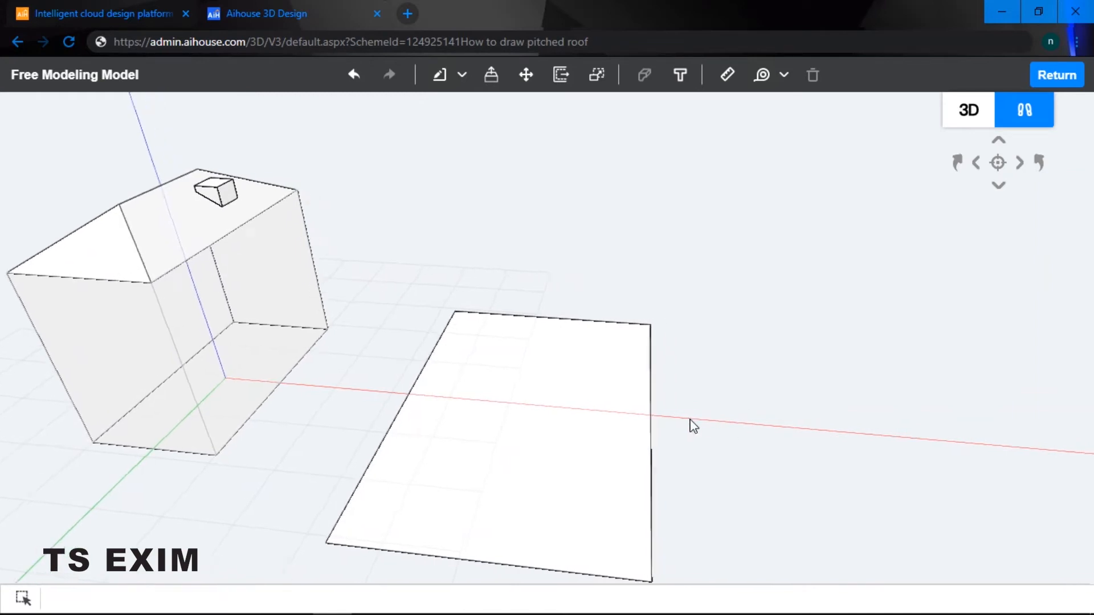
- Stretch the large ground rectangle upward by 650 to form a slab
right_drag(690, 418, 810, 398)
middle_drag(810, 399, 793, 398)
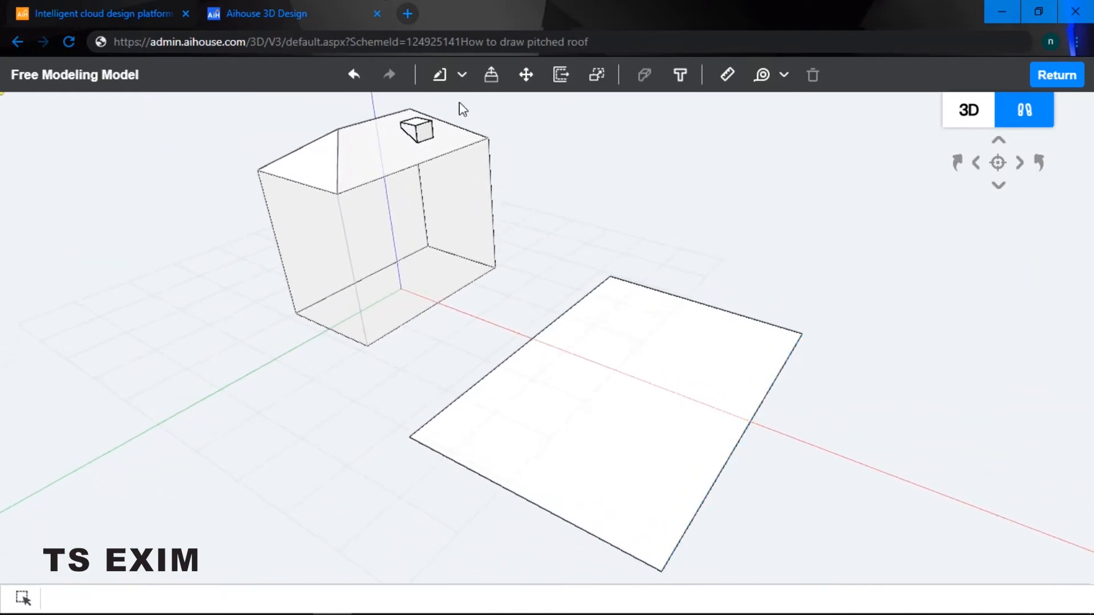
click(491, 75)
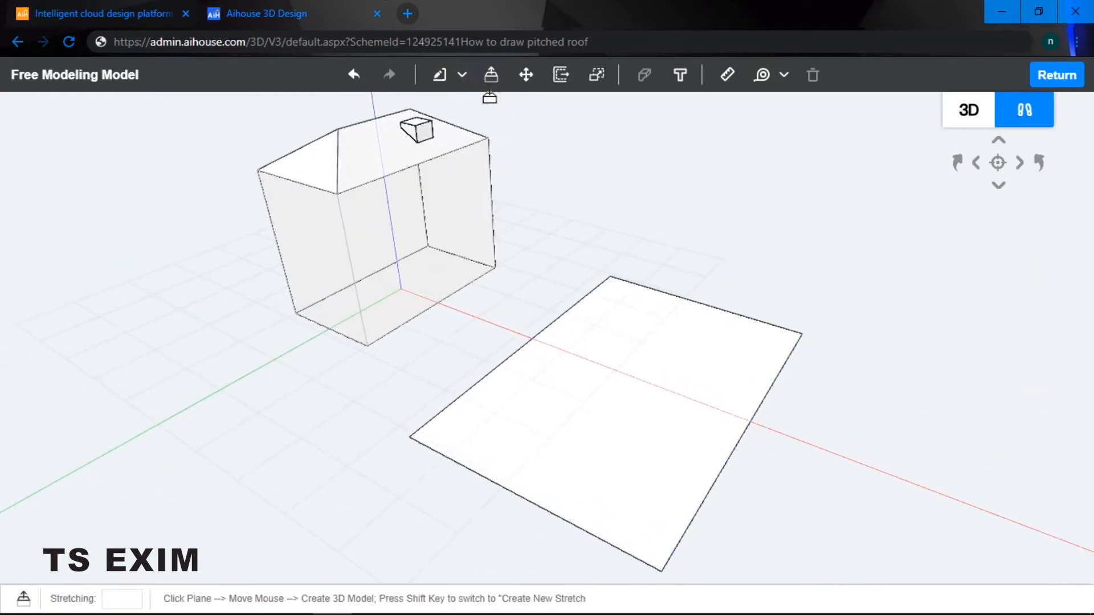
click(573, 455)
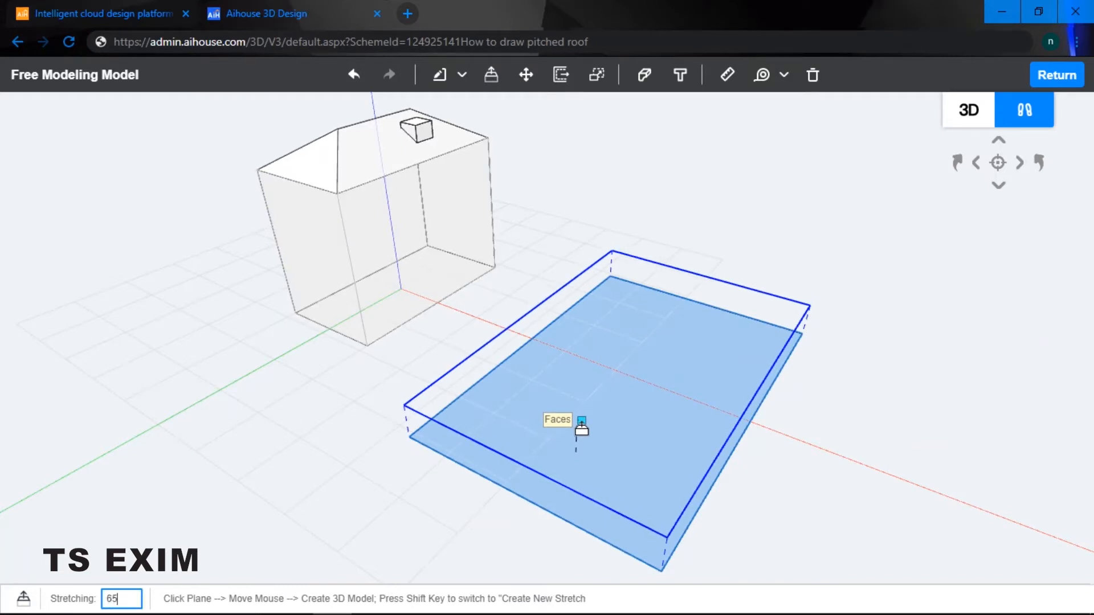
text(650)
key(Return)
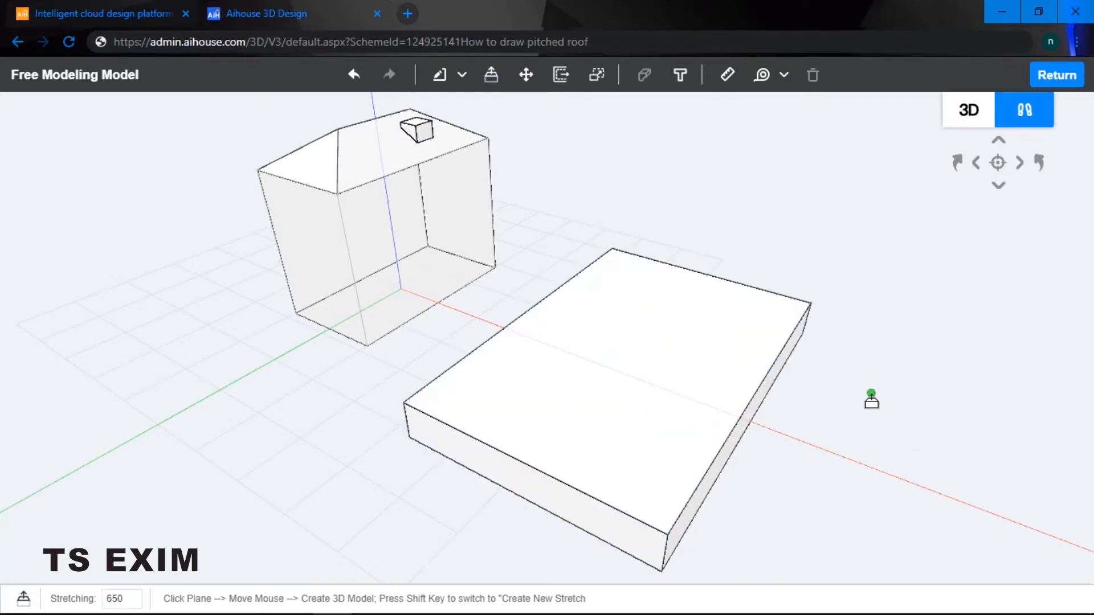
key(Escape)
- Scale the slab's top face inward by about 1998 so that it collapses into a ridge and forms a hip roof
middle_drag(850, 357, 668, 219)
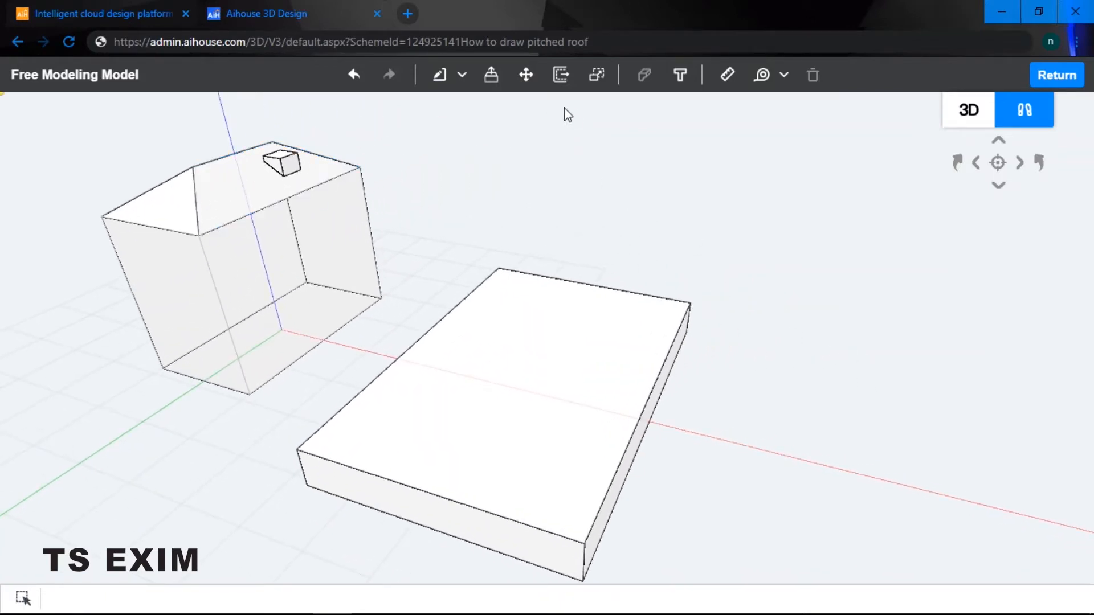
click(597, 75)
click(519, 381)
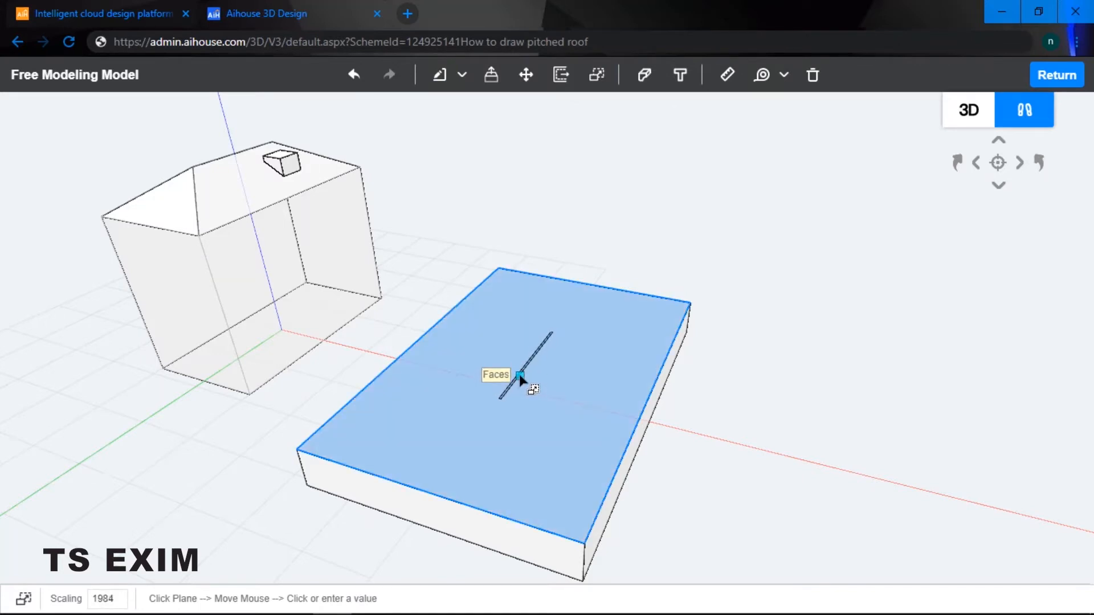
click(593, 371)
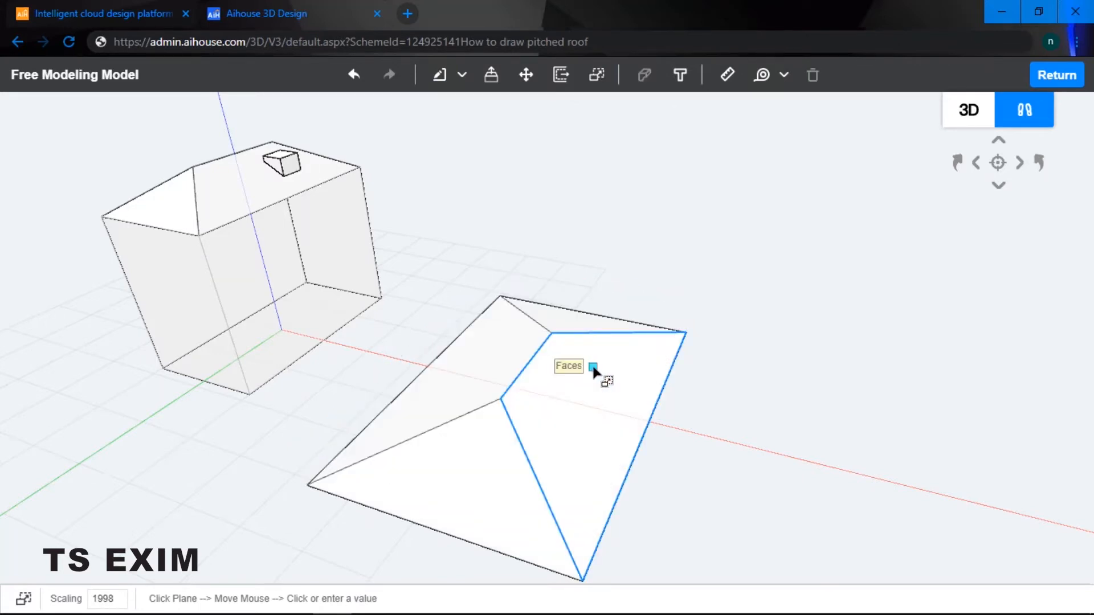
- Add a subline on the underside of the hip roof, parallel to the long edge at a distance of 2000
middle_drag(708, 383, 732, 365)
right_drag(732, 365, 776, 322)
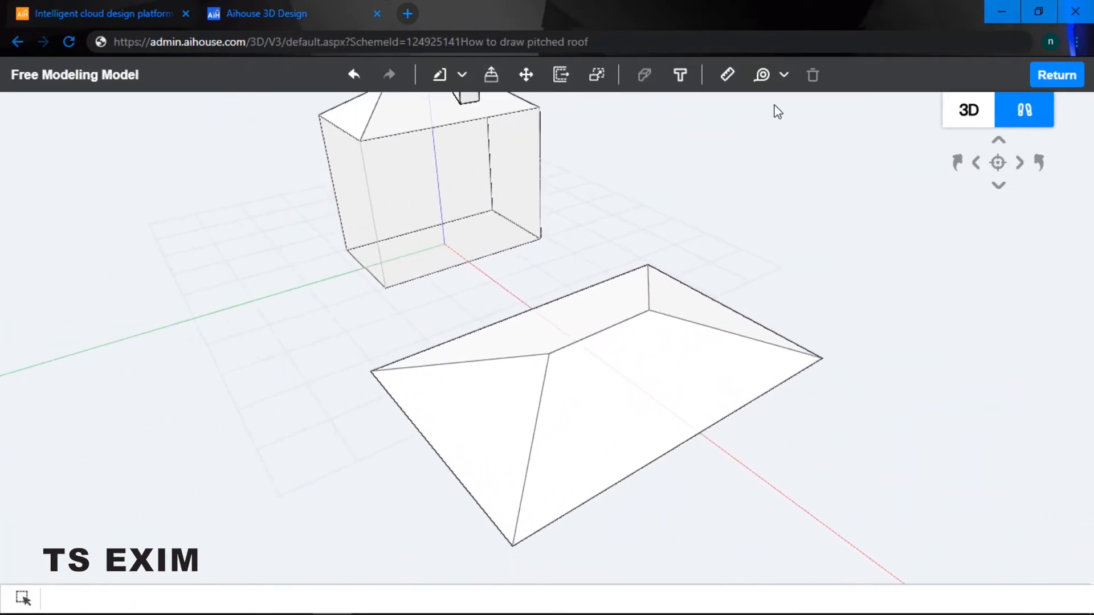
click(765, 79)
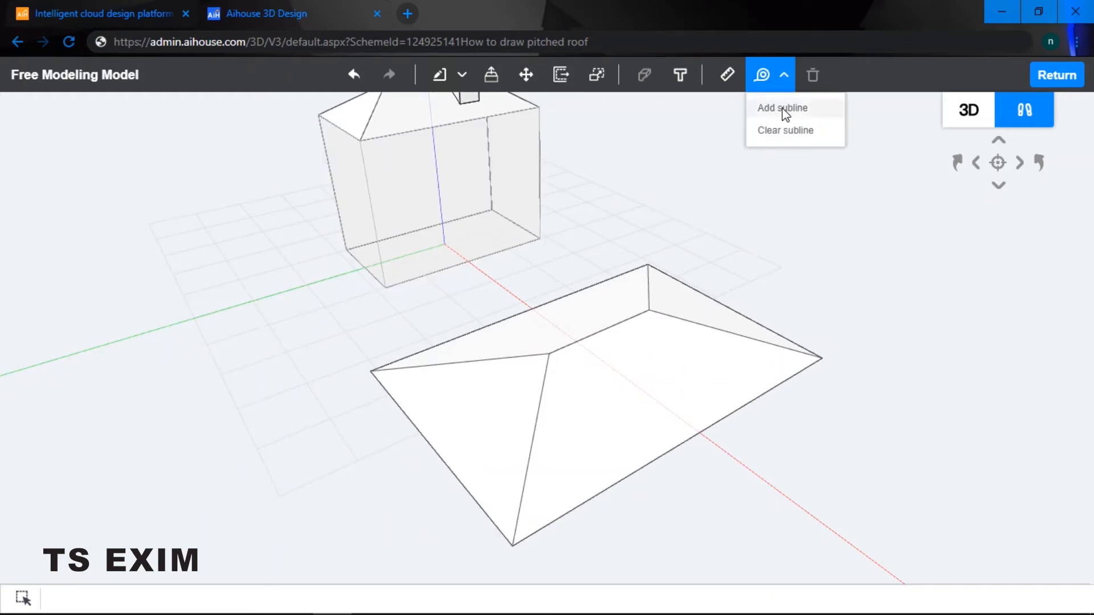
click(784, 114)
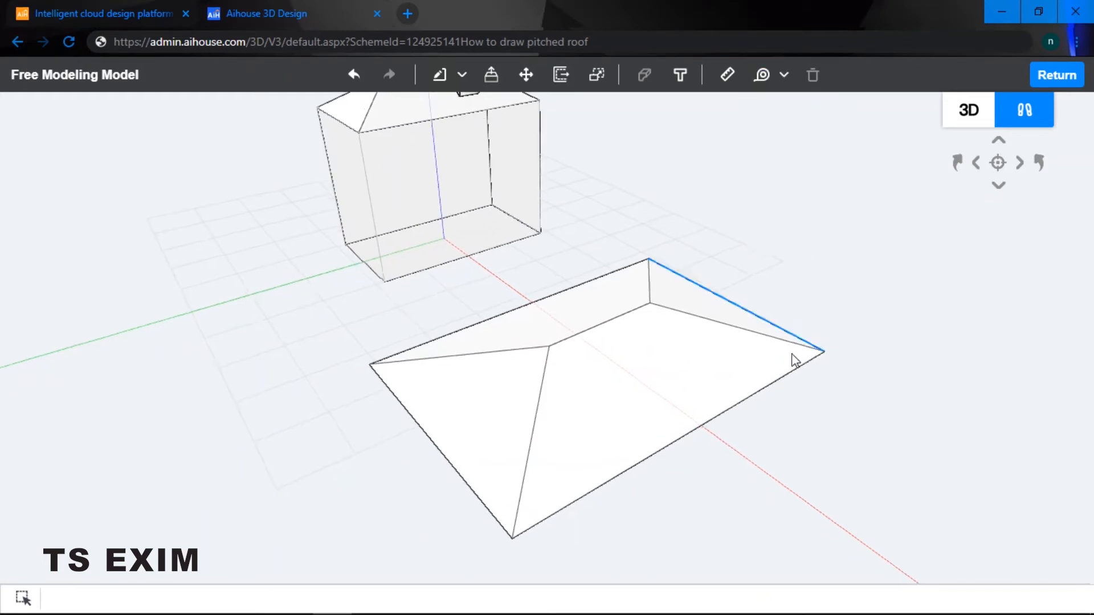
right_drag(791, 359, 429, 286)
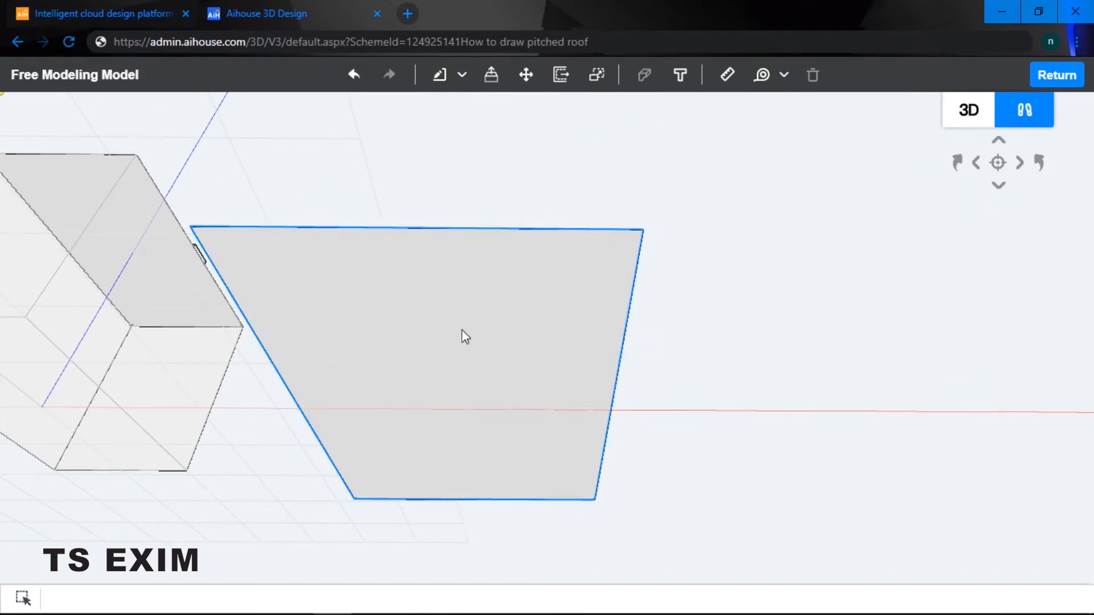
click(766, 90)
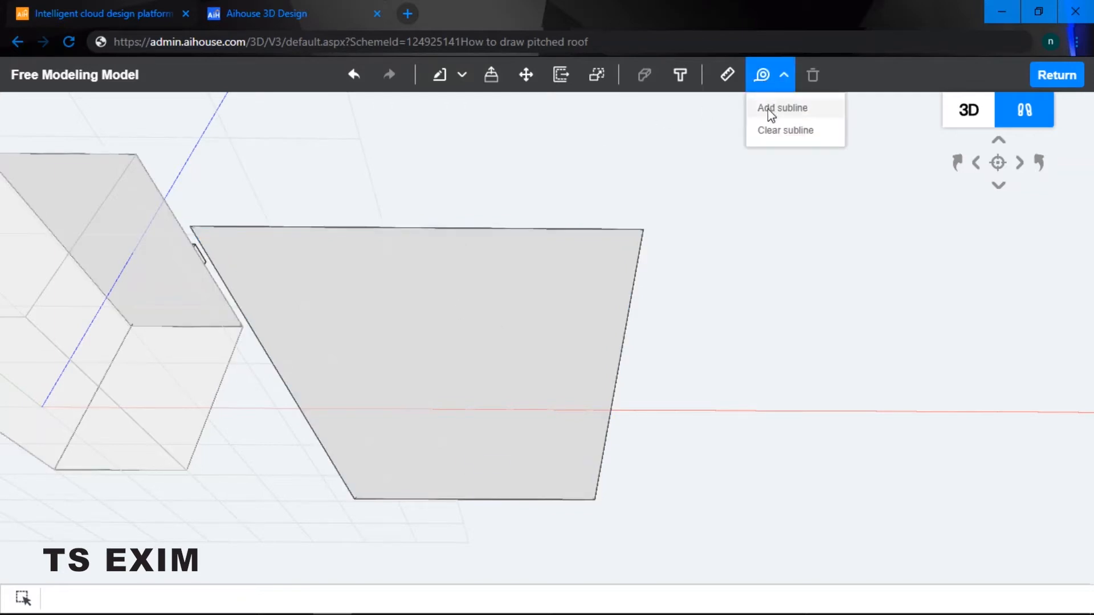
click(769, 110)
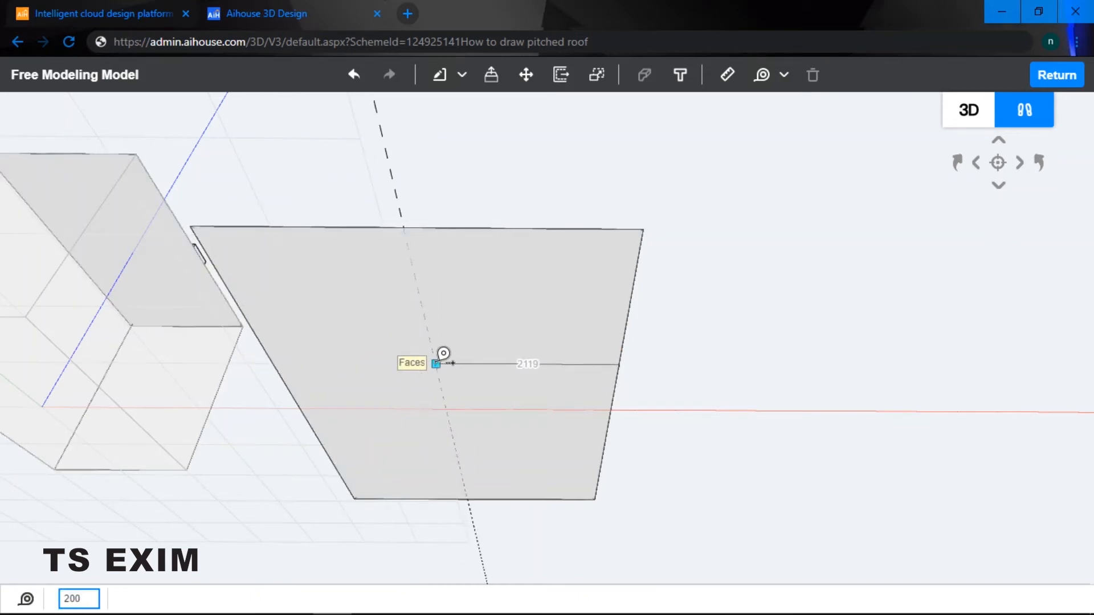
key(Return)
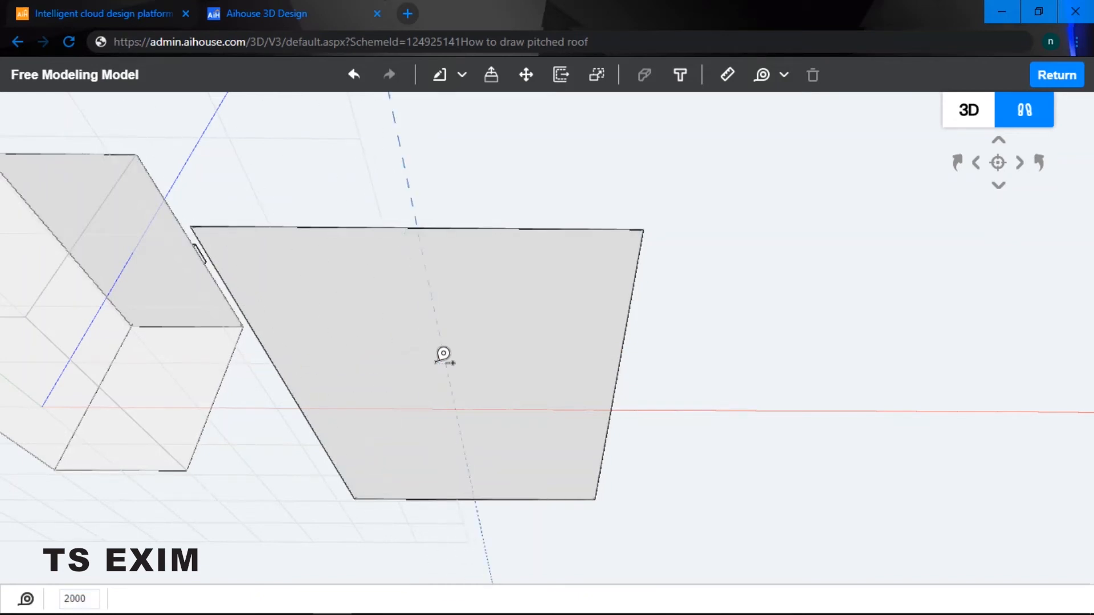
- Add a second subline at a distance of 650 near the short end of the hip roof
middle_drag(656, 359, 588, 401)
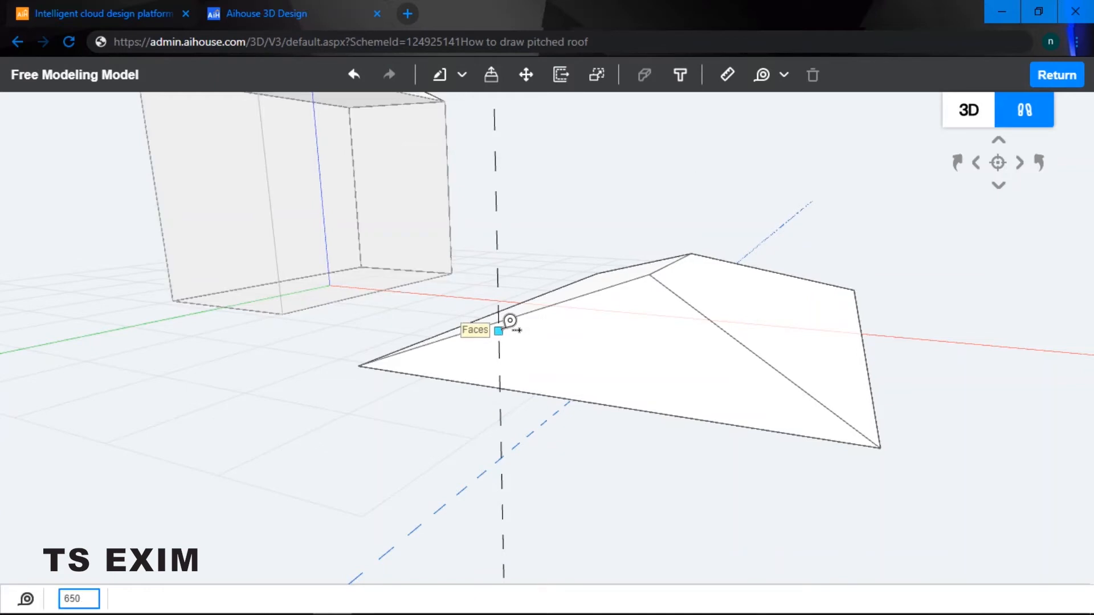
key(Return)
middle_drag(614, 323, 658, 308)
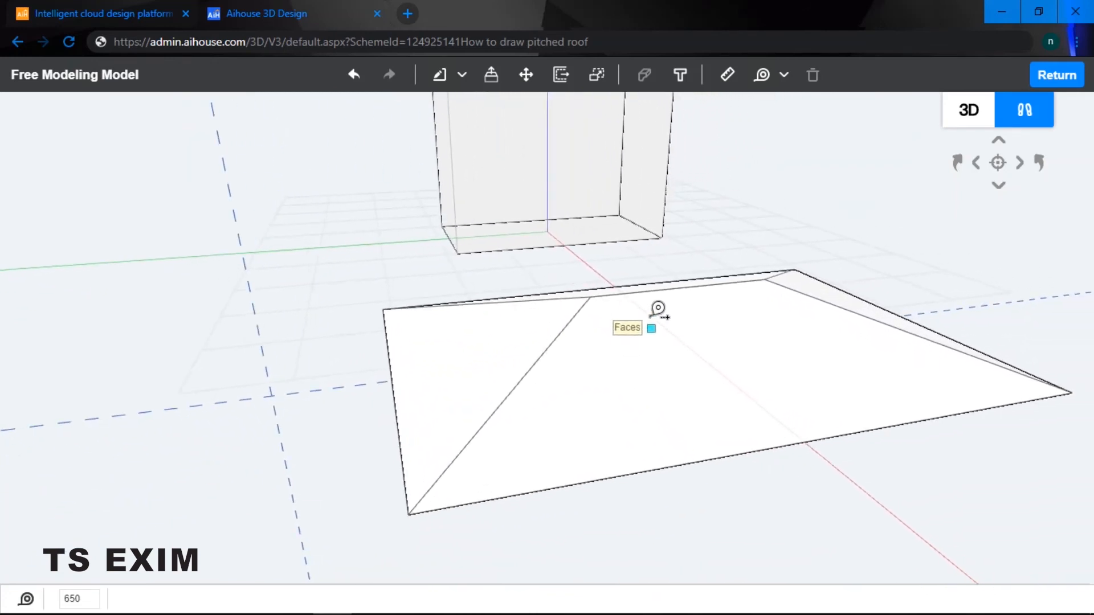
- Add another subline running lengthwise through the hip roof's ridge, then leave the subline command
click(784, 75)
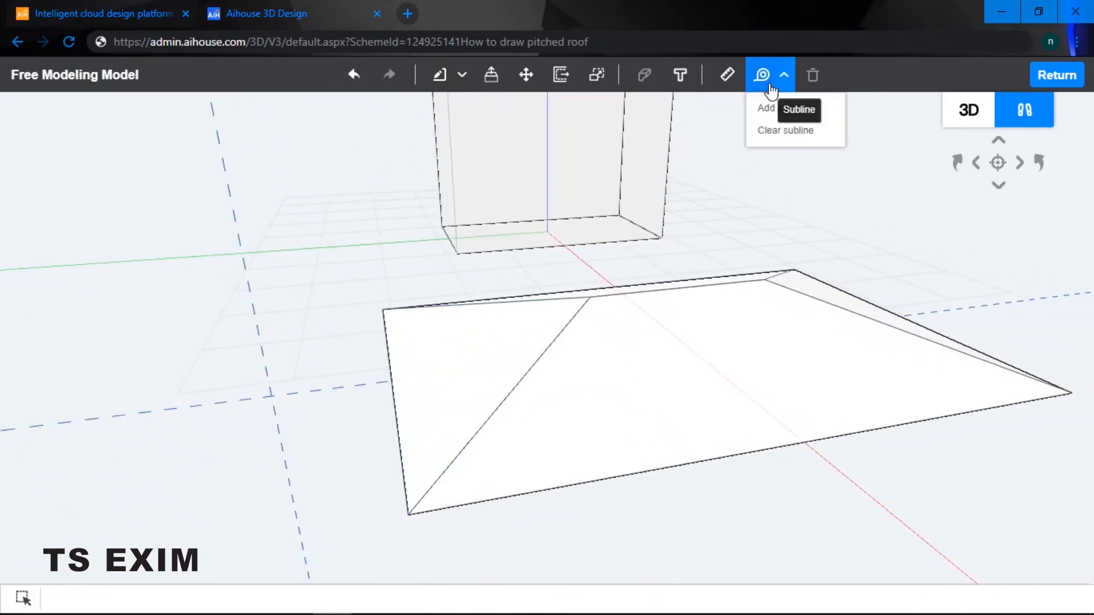
click(772, 110)
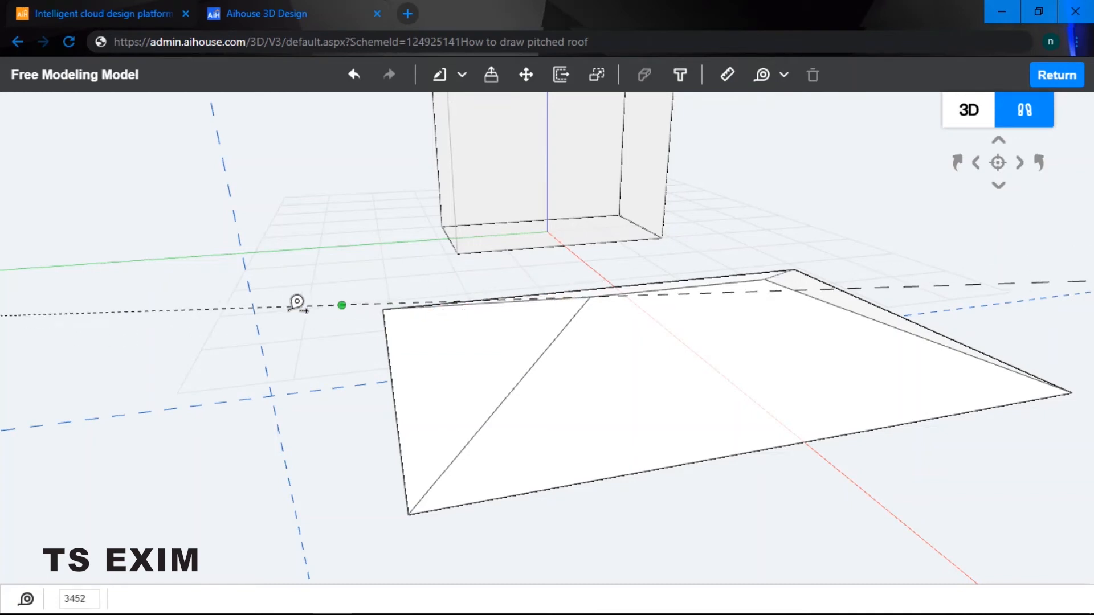
click(270, 326)
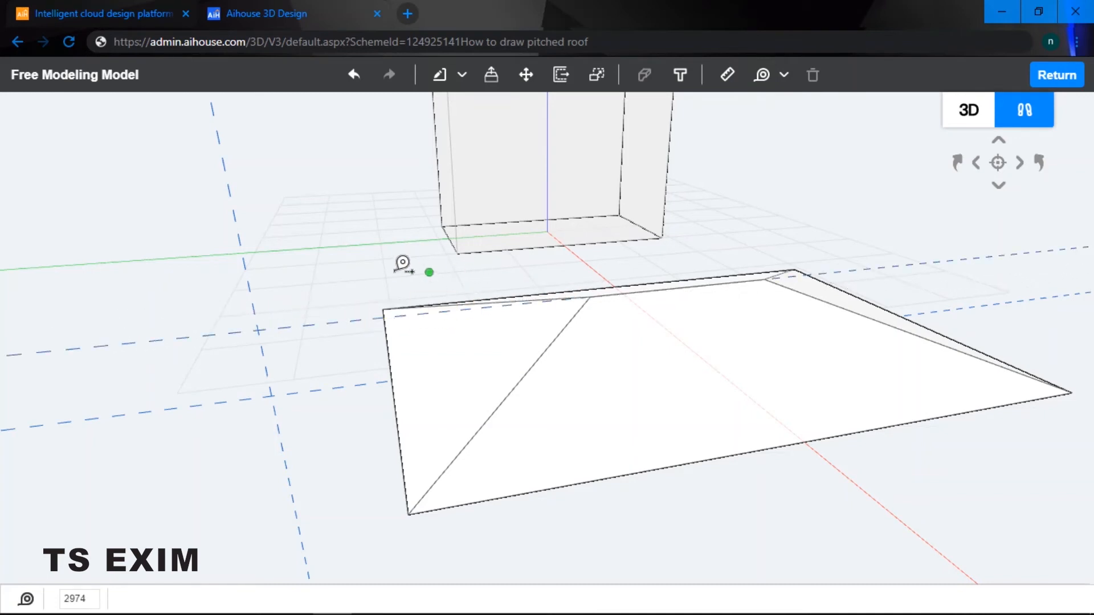
key(Escape)
- Draw a line along the center subline of the roof base and one of about 2101 from the base edge to the near ridge end
middle_drag(396, 257, 643, 228)
click(446, 85)
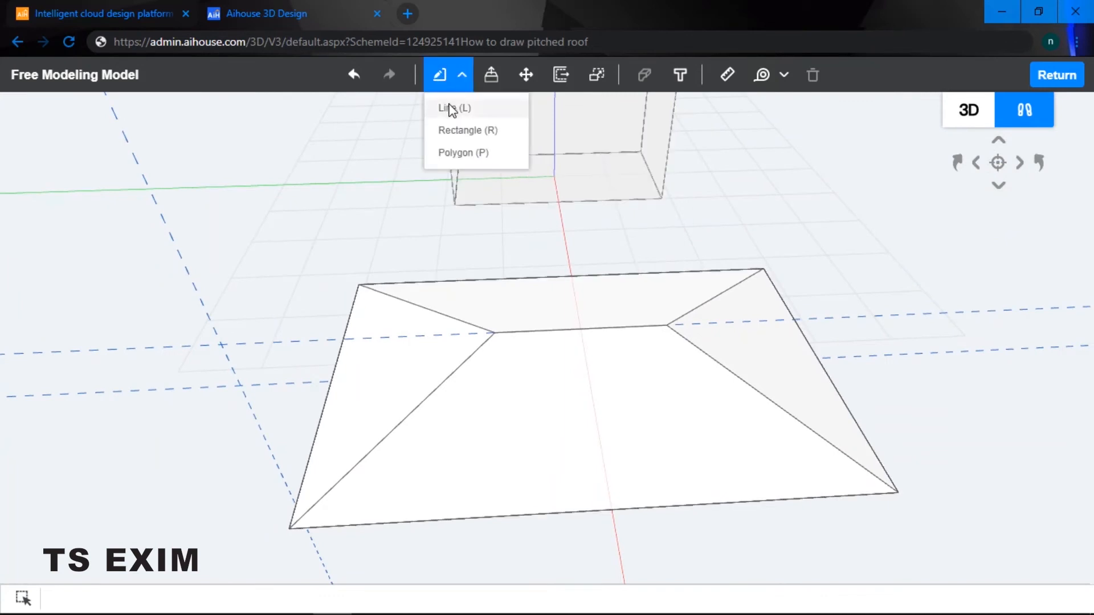
click(453, 108)
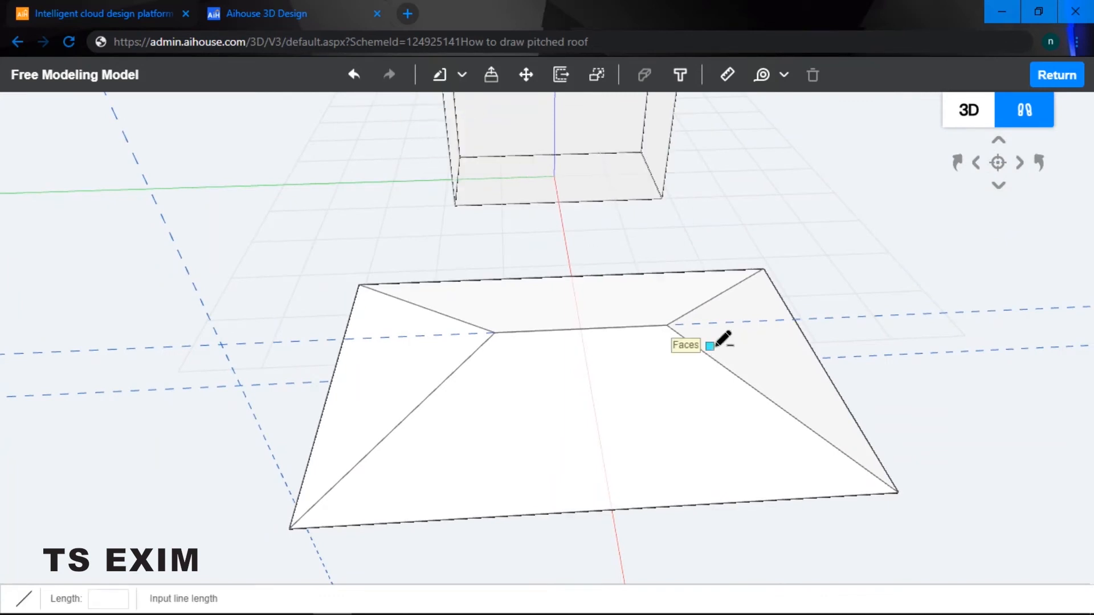
middle_drag(816, 344, 799, 279)
middle_drag(837, 430, 840, 337)
middle_drag(856, 386, 802, 279)
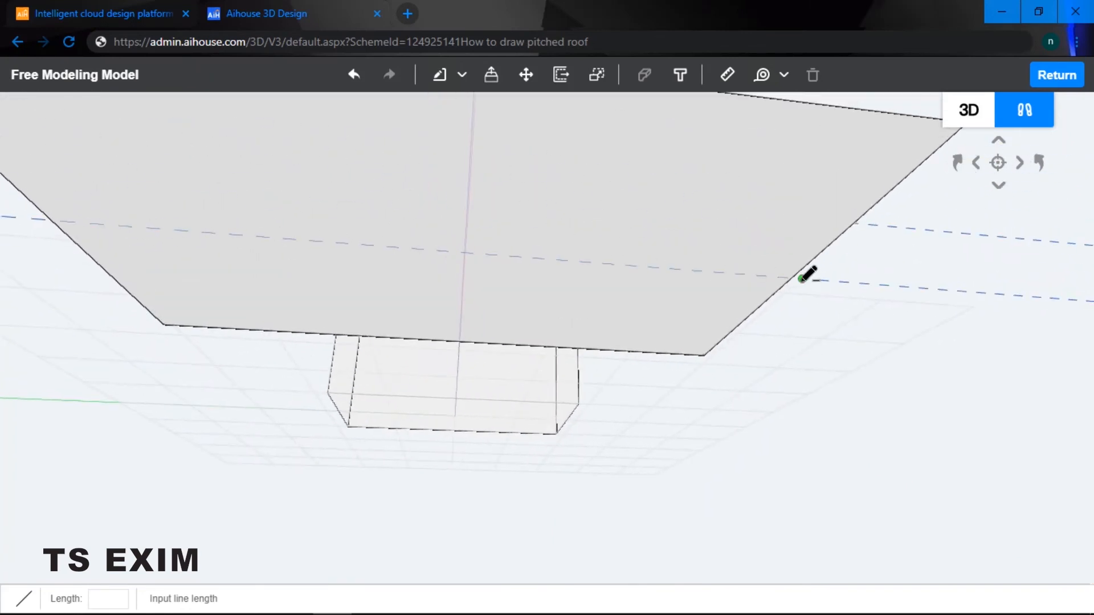
middle_drag(710, 271, 681, 457)
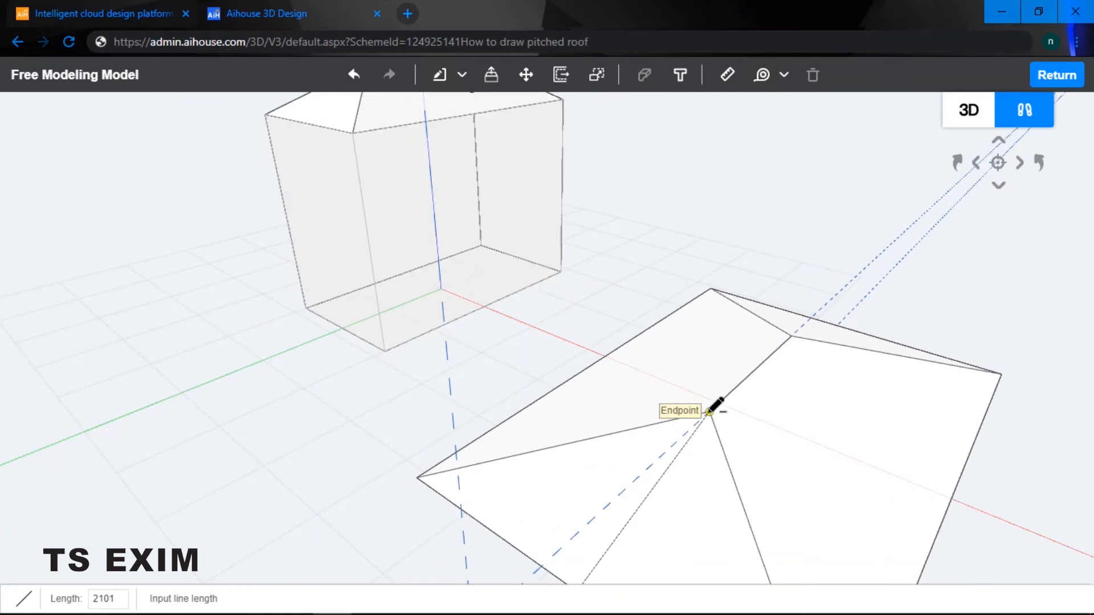
- Draw a matching line on the opposite end face, joining the ridge end to the center of the base edge
middle_drag(707, 411, 726, 431)
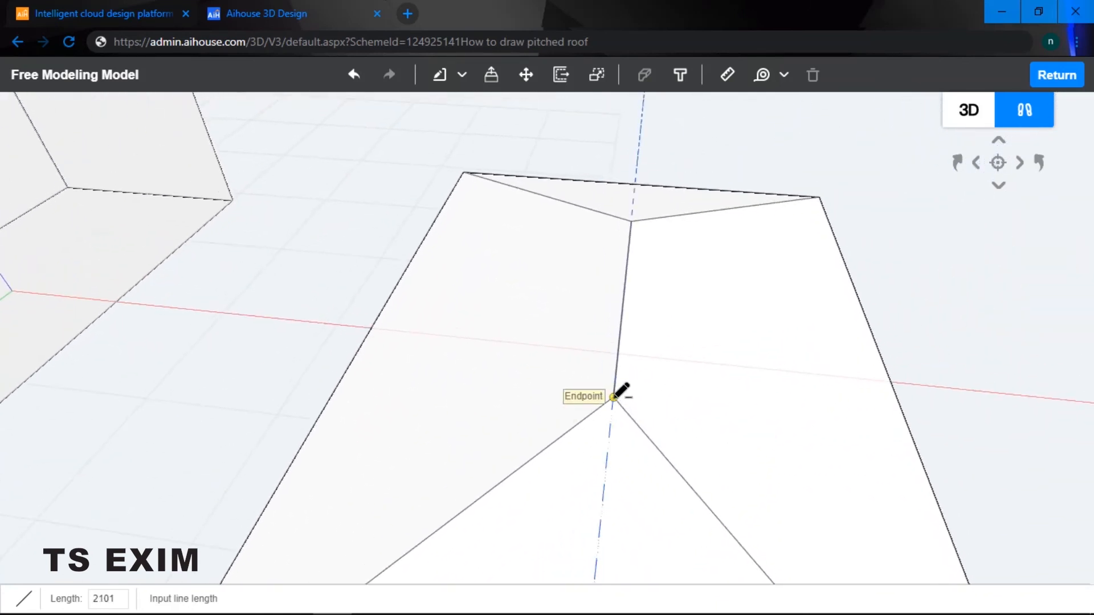
middle_drag(621, 384, 548, 462)
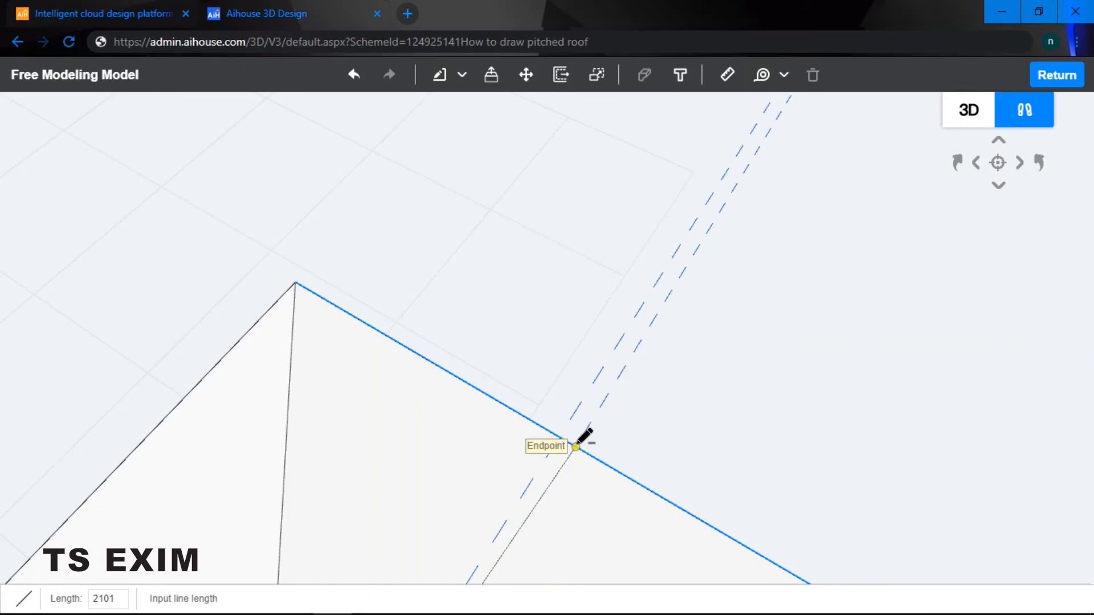
middle_drag(711, 409, 686, 410)
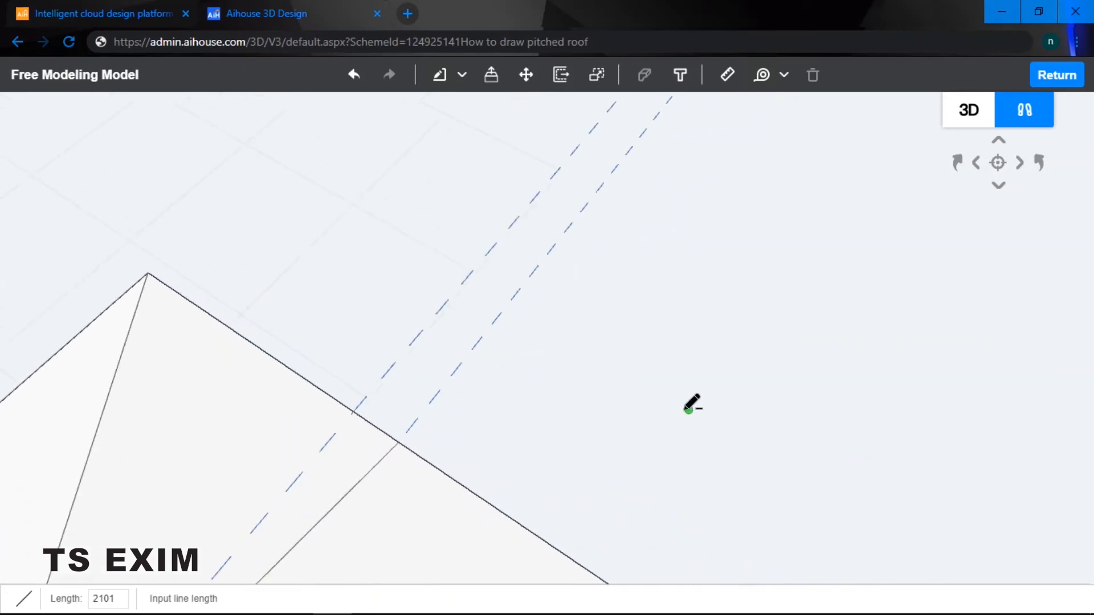
key(Escape)
- Delete the house-side half of the hip roof: its slope, its half of the base and both half end triangles
middle_drag(585, 376, 606, 393)
click(603, 393)
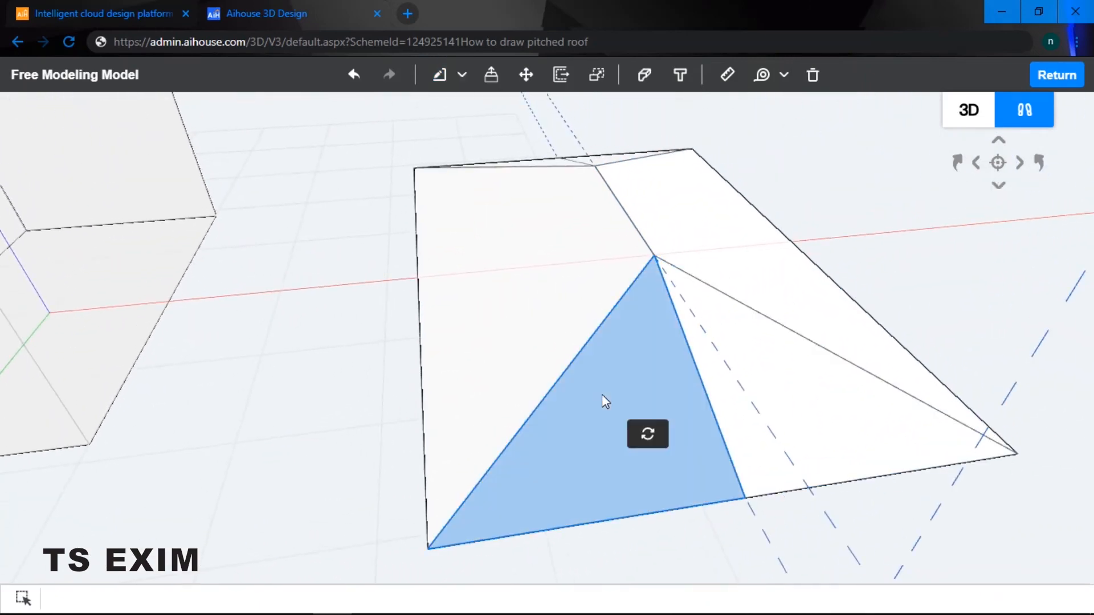
click(544, 322)
key(Delete)
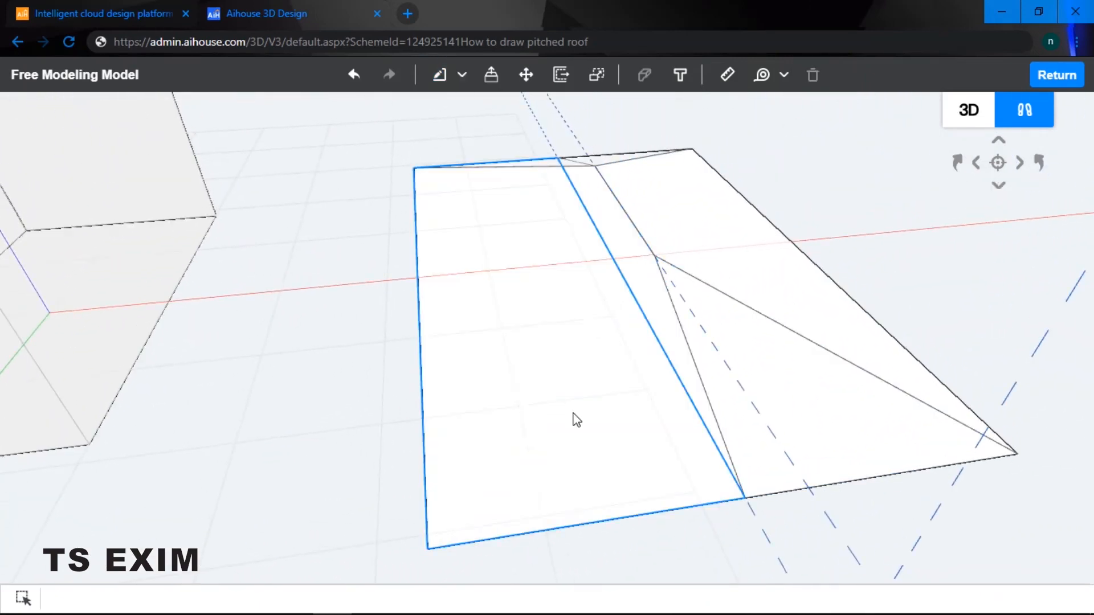
click(573, 412)
key(Delete)
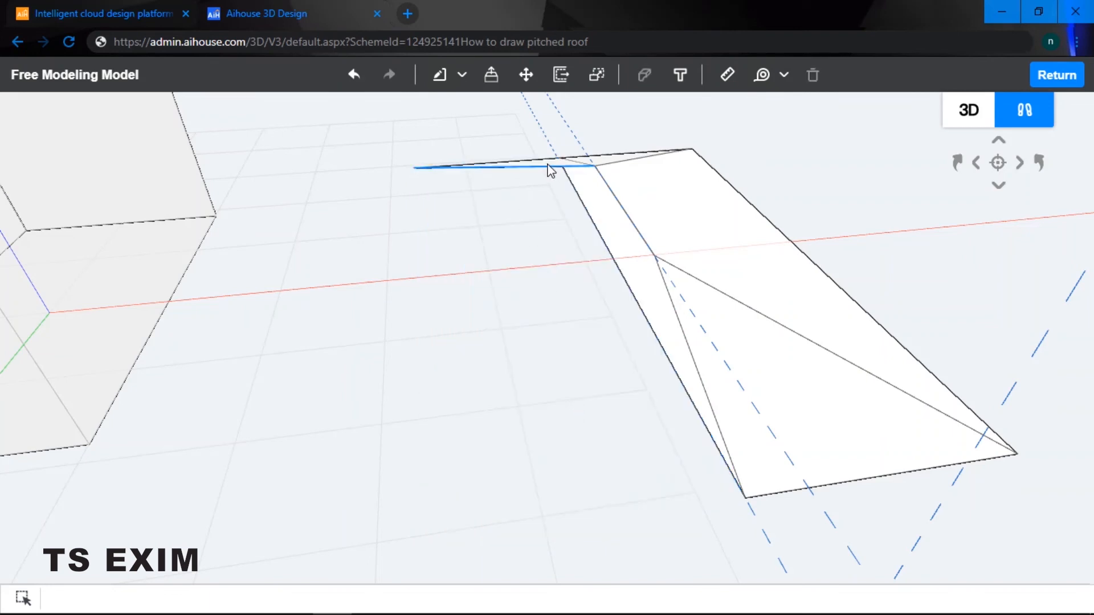
middle_drag(546, 204, 513, 329)
key(Delete)
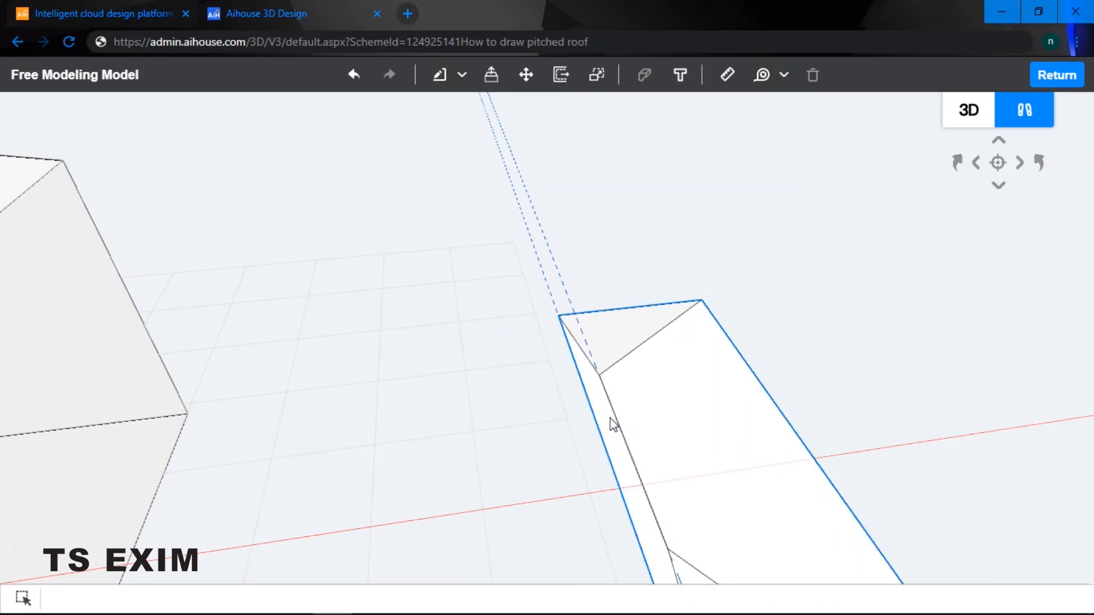
middle_drag(612, 424, 723, 284)
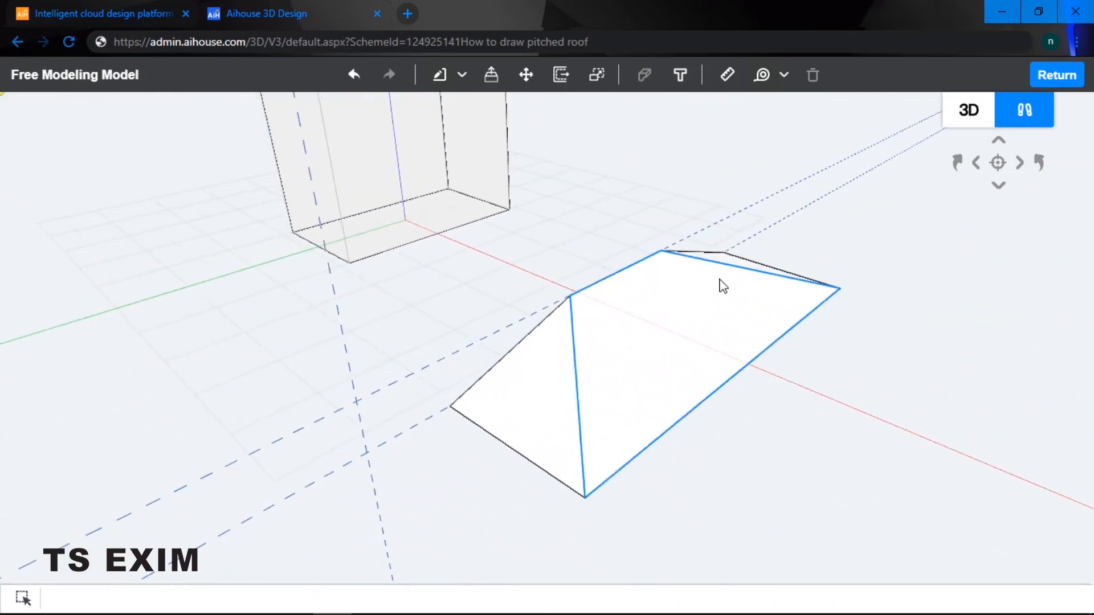
- Combine all faces and edges of the remaining half hip roof into one group
middle_drag(824, 359, 586, 300)
middle_drag(399, 169, 540, 217)
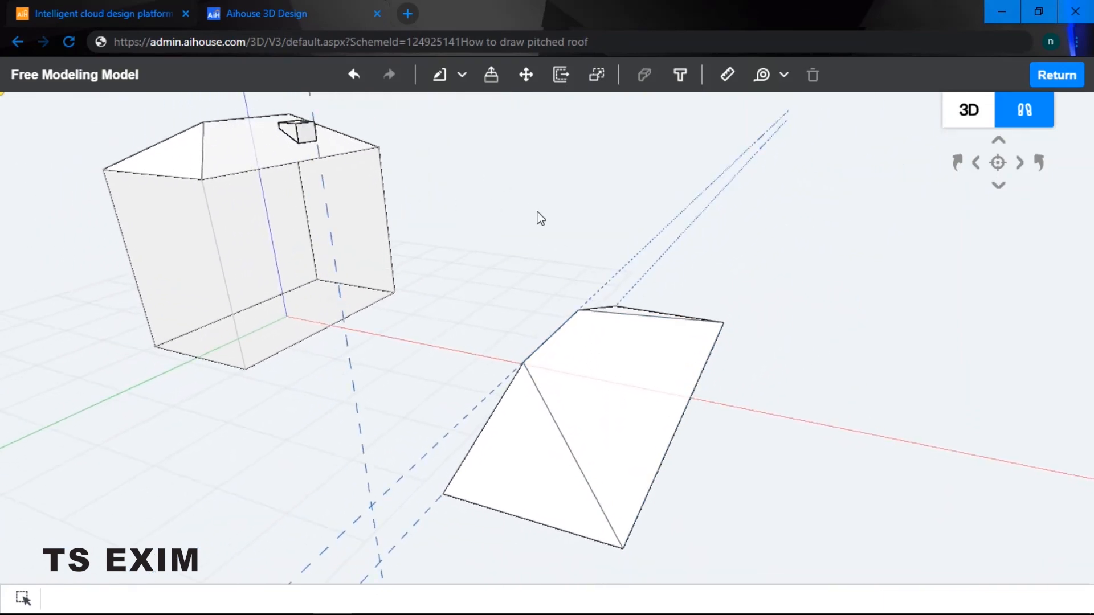
middle_drag(622, 355, 757, 382)
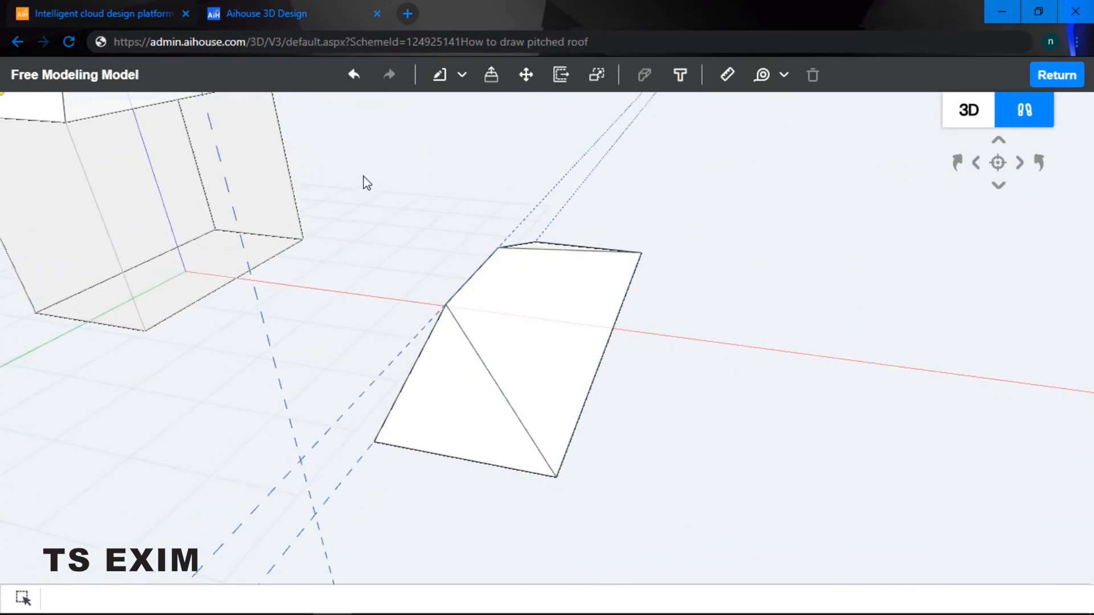
drag(371, 174, 663, 506)
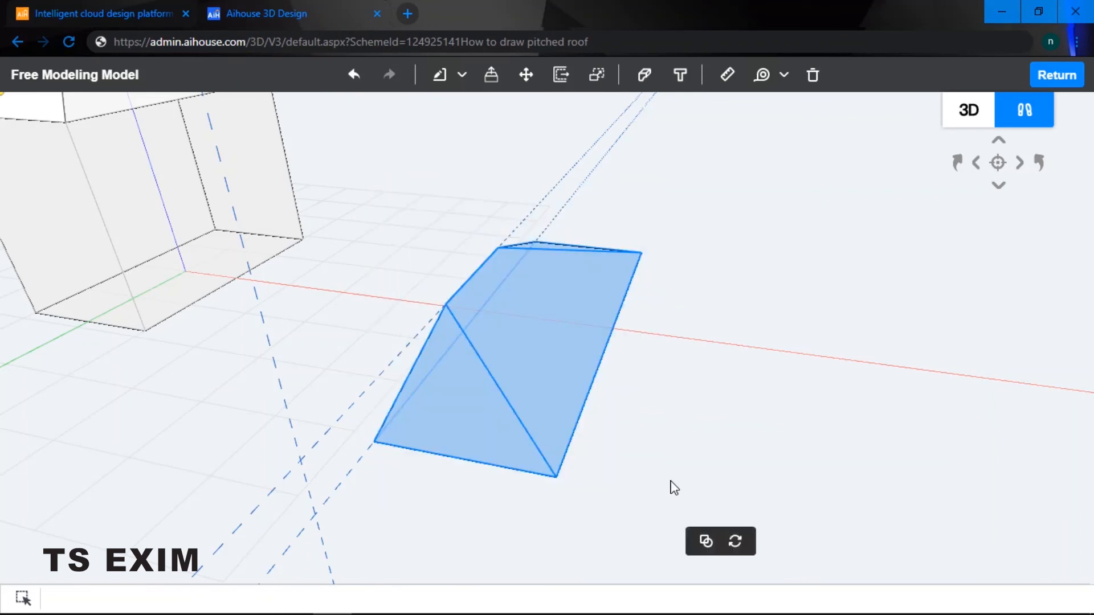
key(ctrl+g)
- Move the grouped half hip roof vertically upward off the ground beside the house, then leave the Move command
middle_drag(642, 365, 727, 375)
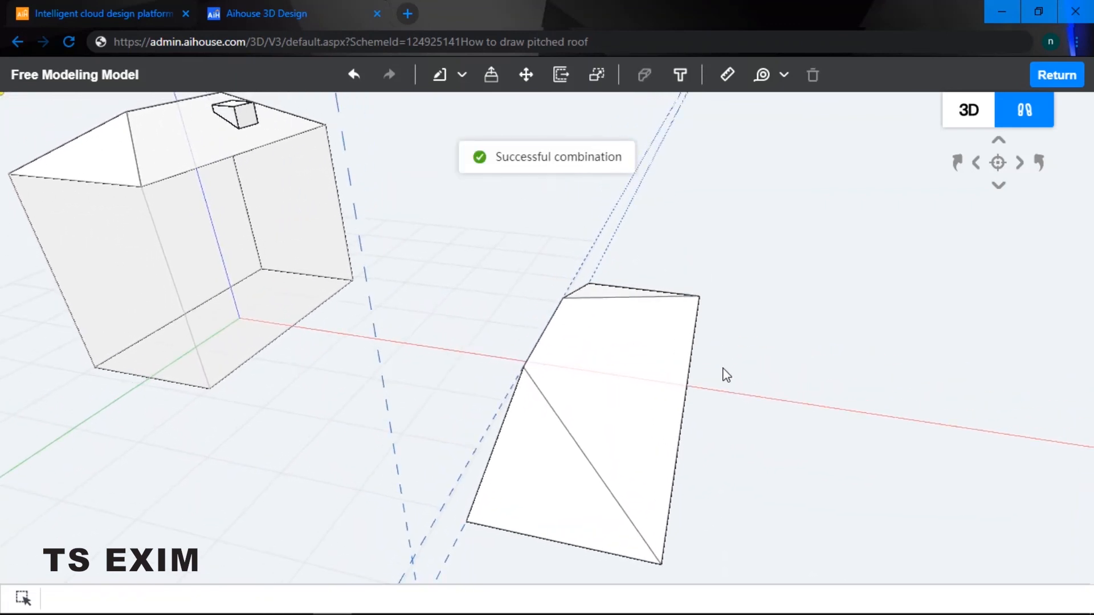
click(529, 77)
click(608, 378)
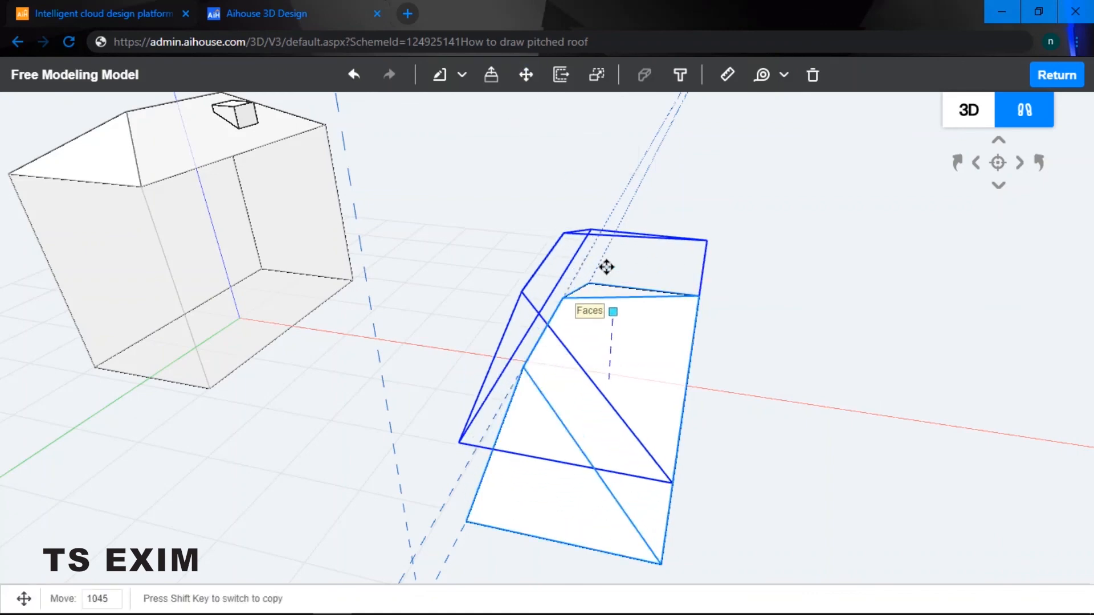
middle_drag(606, 328, 486, 292)
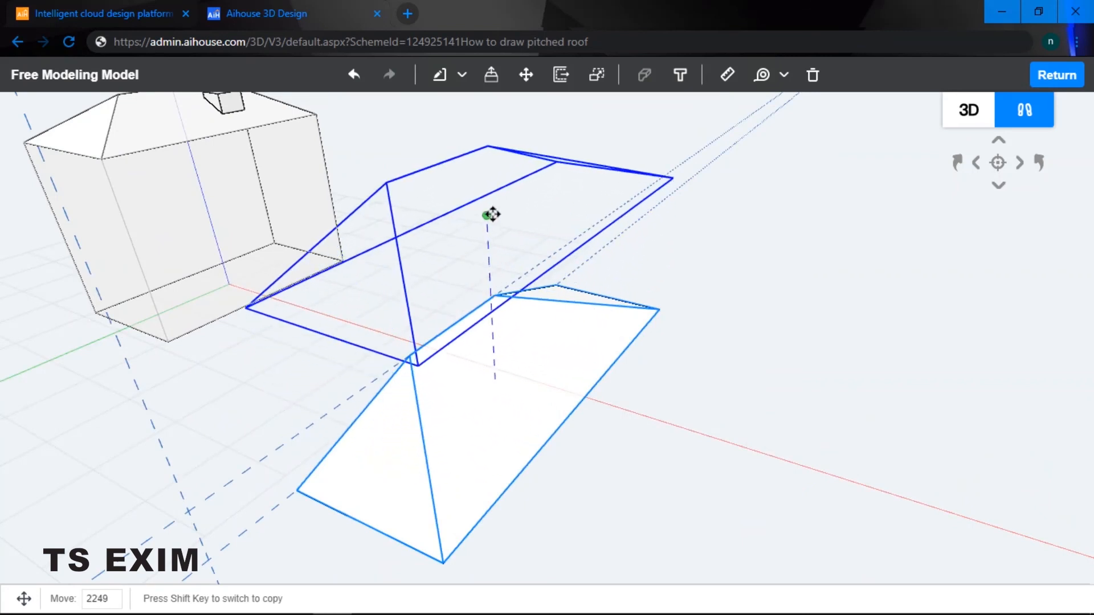
click(494, 177)
middle_drag(498, 176, 708, 430)
click(533, 187)
click(449, 171)
key(Escape)
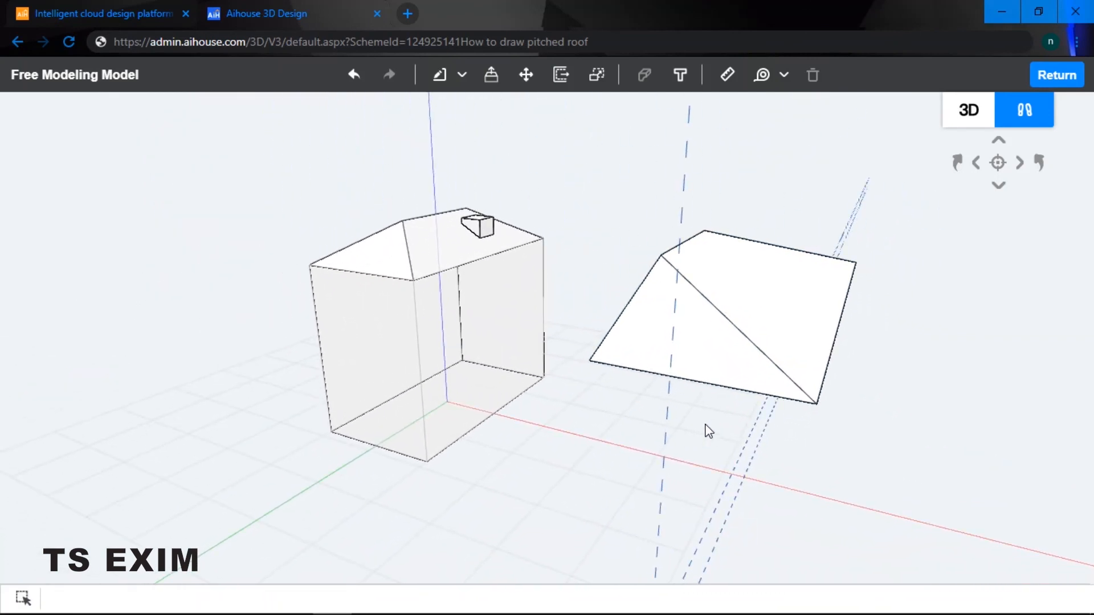